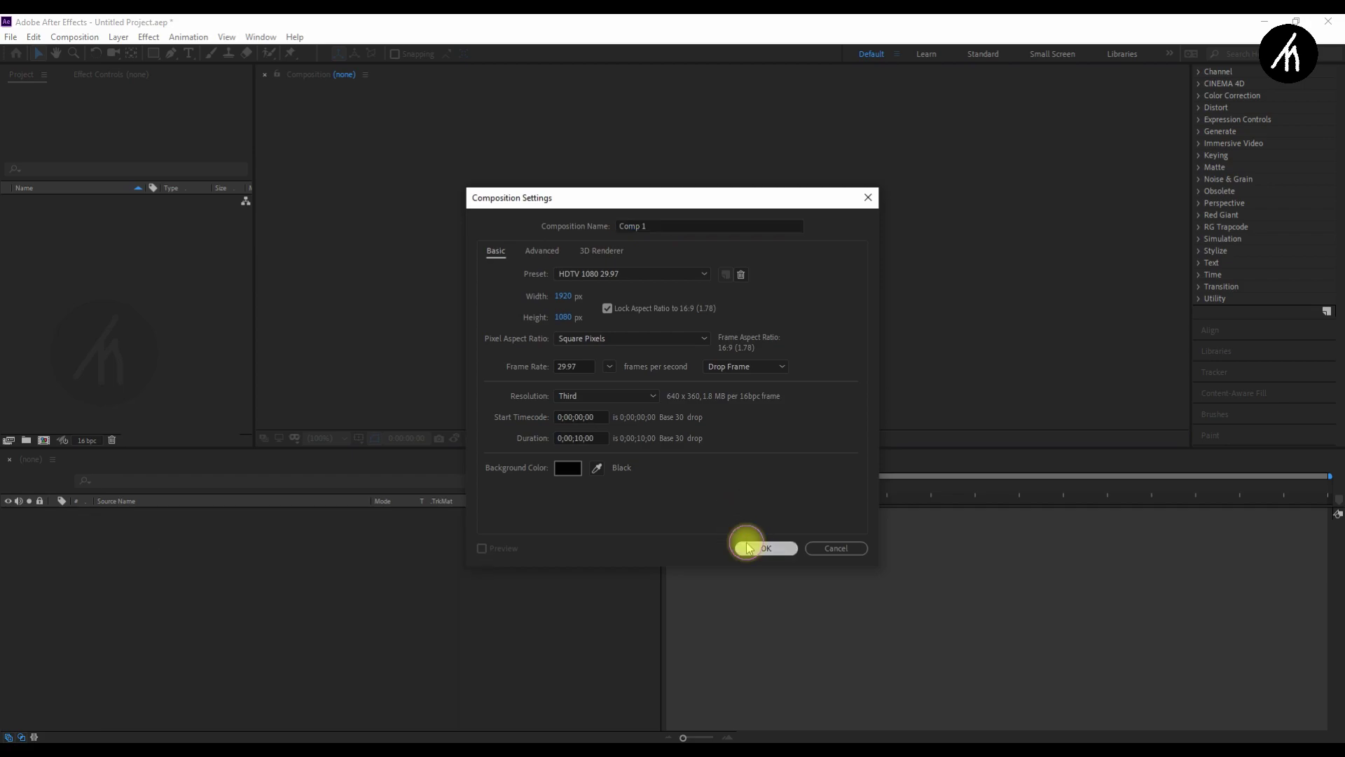
Step: Import Image 1.jpg and Image 2.jpg and add both as layers in the comp
{"action": "double_click", "coordinate": [168, 366]}
{"action": "key", "text": "Return"}
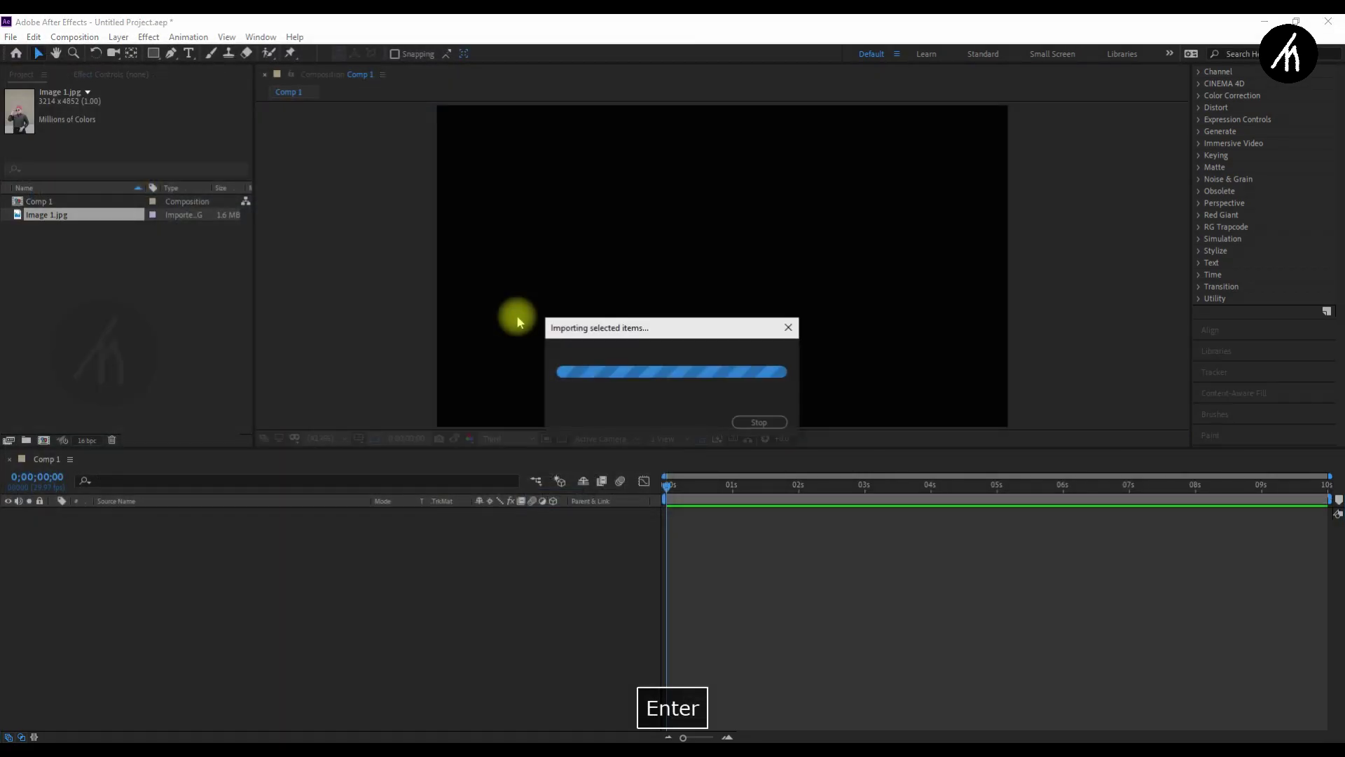
{"action": "left_click_drag", "start_coordinate": [137, 511], "coordinate": [137, 518]}
{"action": "left_click_drag", "start_coordinate": [46, 214], "coordinate": [281, 518]}
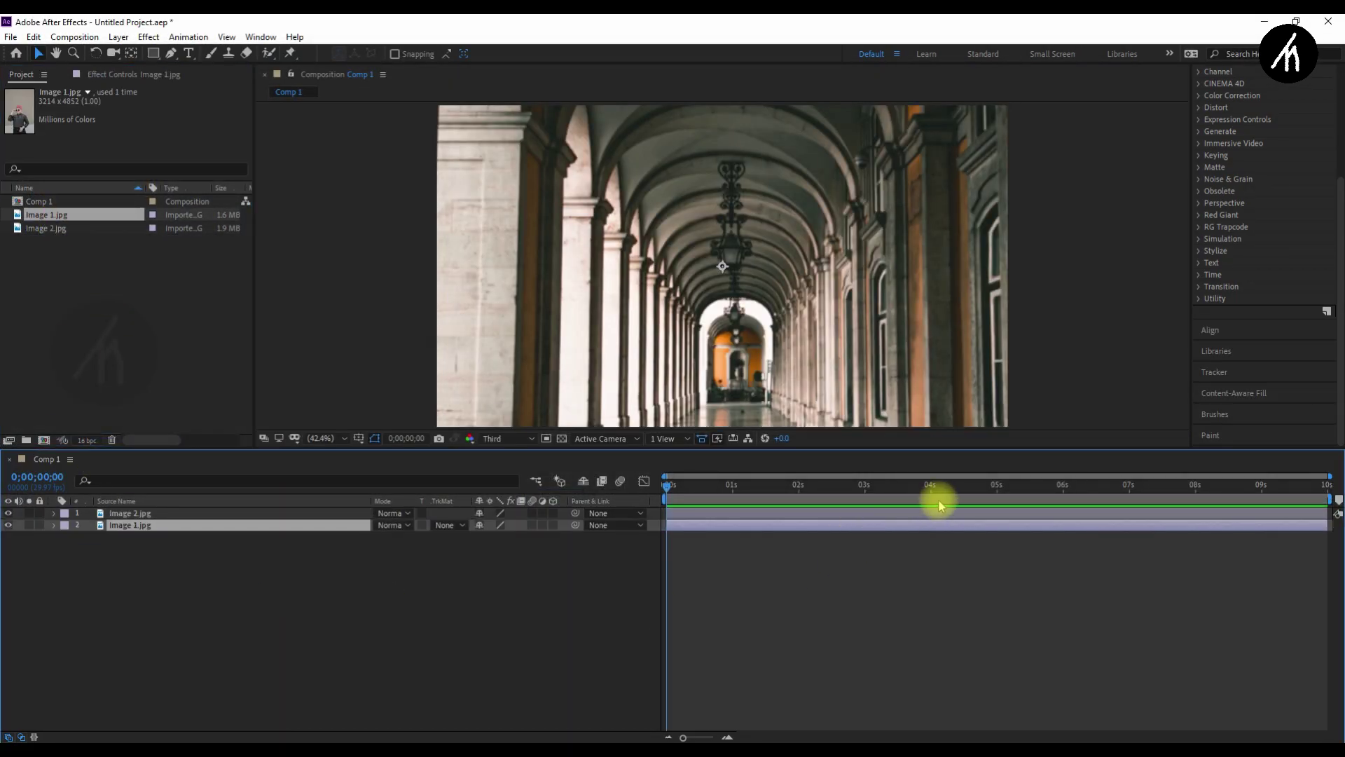
Step: Split both photo layers at 5 seconds, keeping Image 1 before the cut and Image 2 after
{"action": "left_click", "coordinate": [998, 484]}
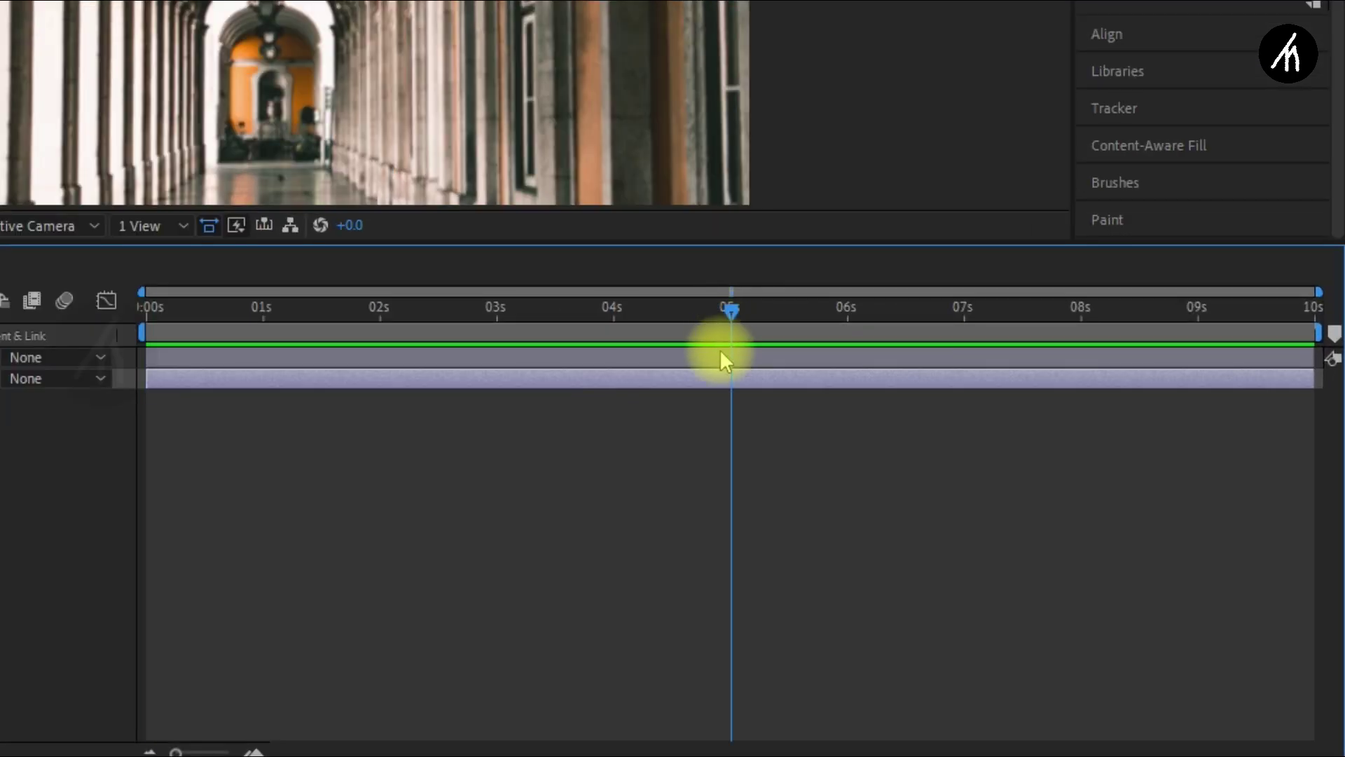
{"action": "key", "text": "ctrl+shift+d"}
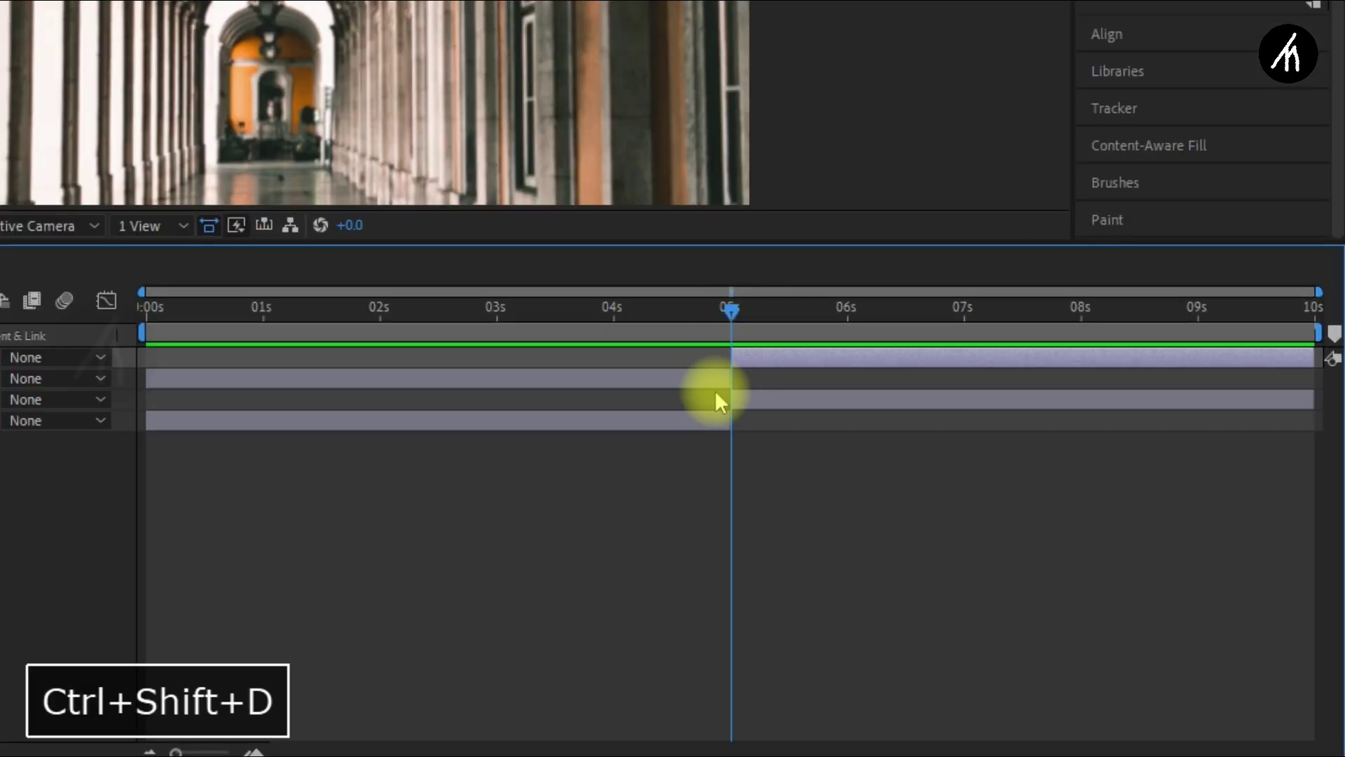
{"action": "left_click", "coordinate": [722, 384]}
{"action": "key", "text": "Delete"}
{"action": "left_click", "coordinate": [774, 378]}
{"action": "key", "text": "Delete"}
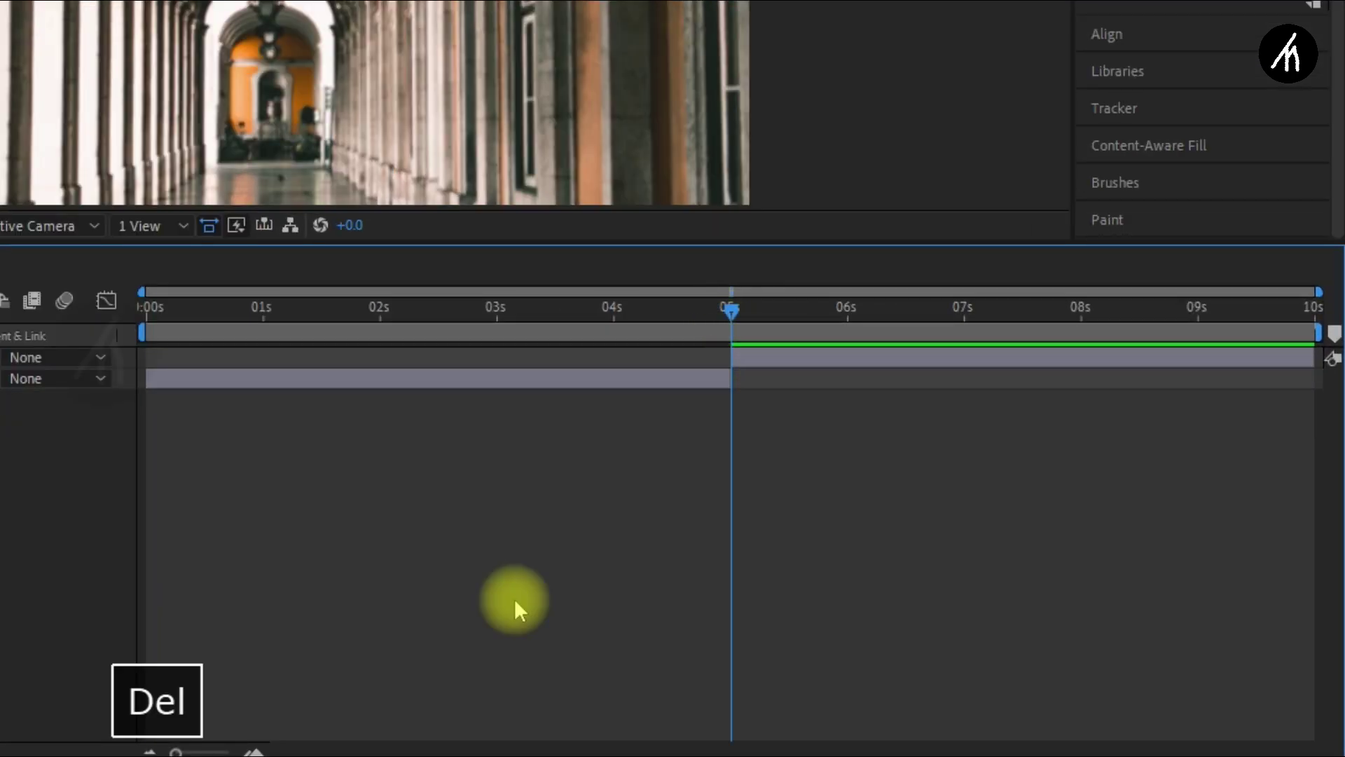
{"action": "left_click_drag", "start_coordinate": [1314, 290], "coordinate": [721, 290]}
{"action": "left_click_drag", "start_coordinate": [700, 744], "coordinate": [930, 741]}
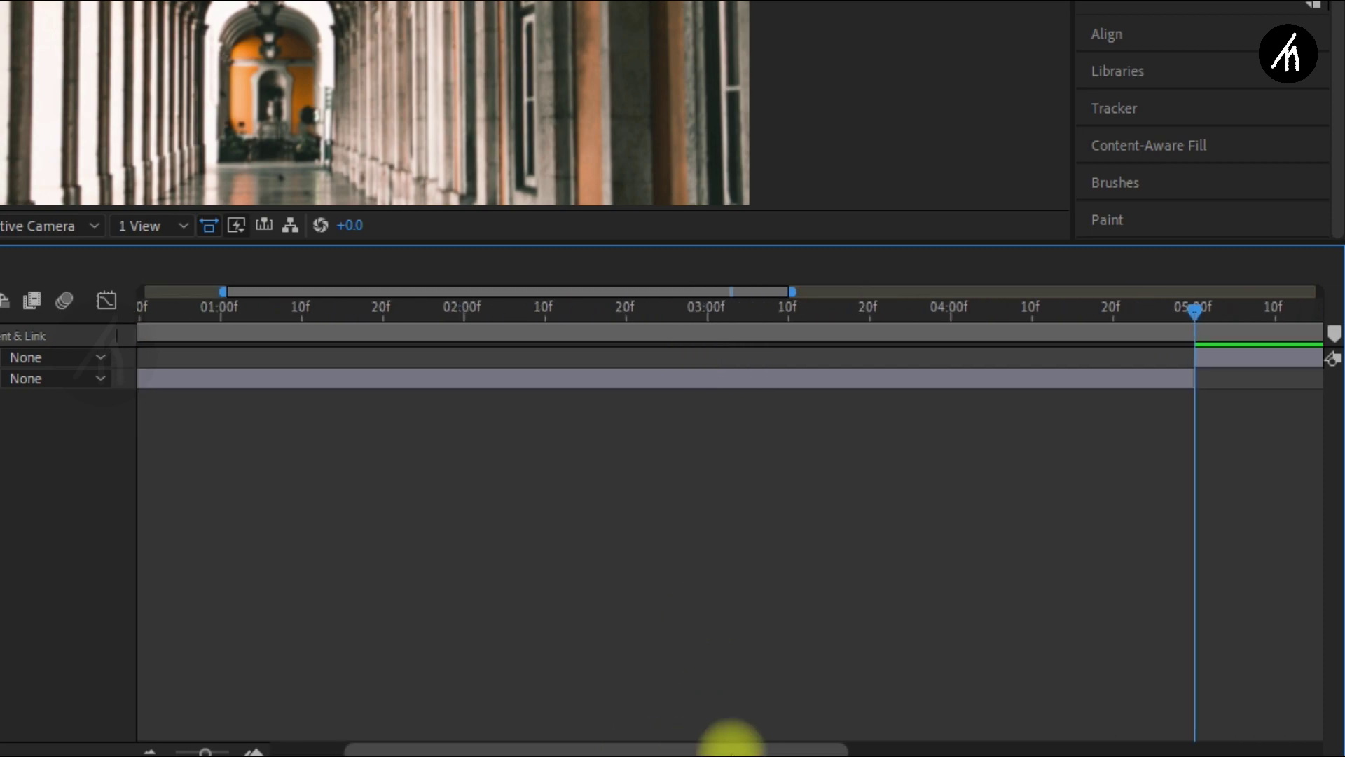
{"action": "left_click_drag", "start_coordinate": [1020, 291], "coordinate": [652, 291]}
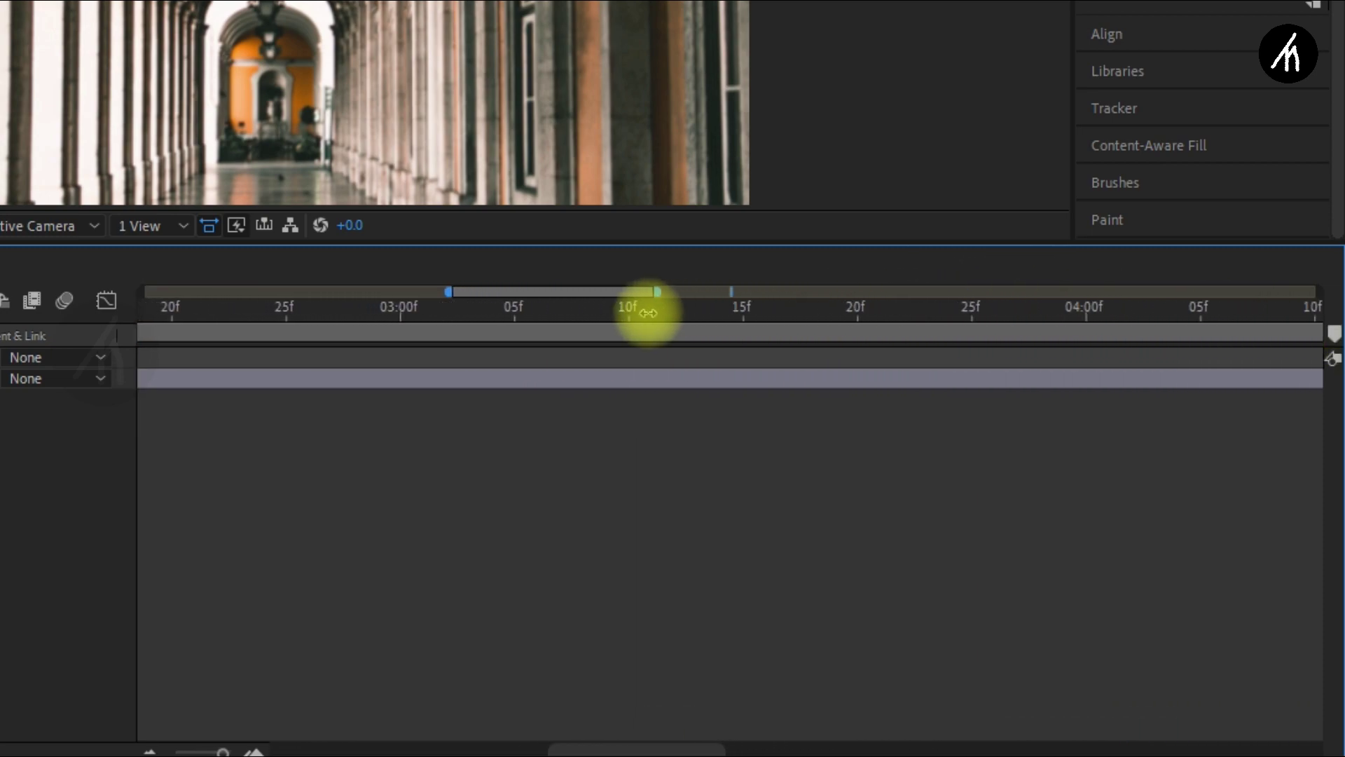
{"action": "left_click_drag", "start_coordinate": [640, 745], "coordinate": [768, 751]}
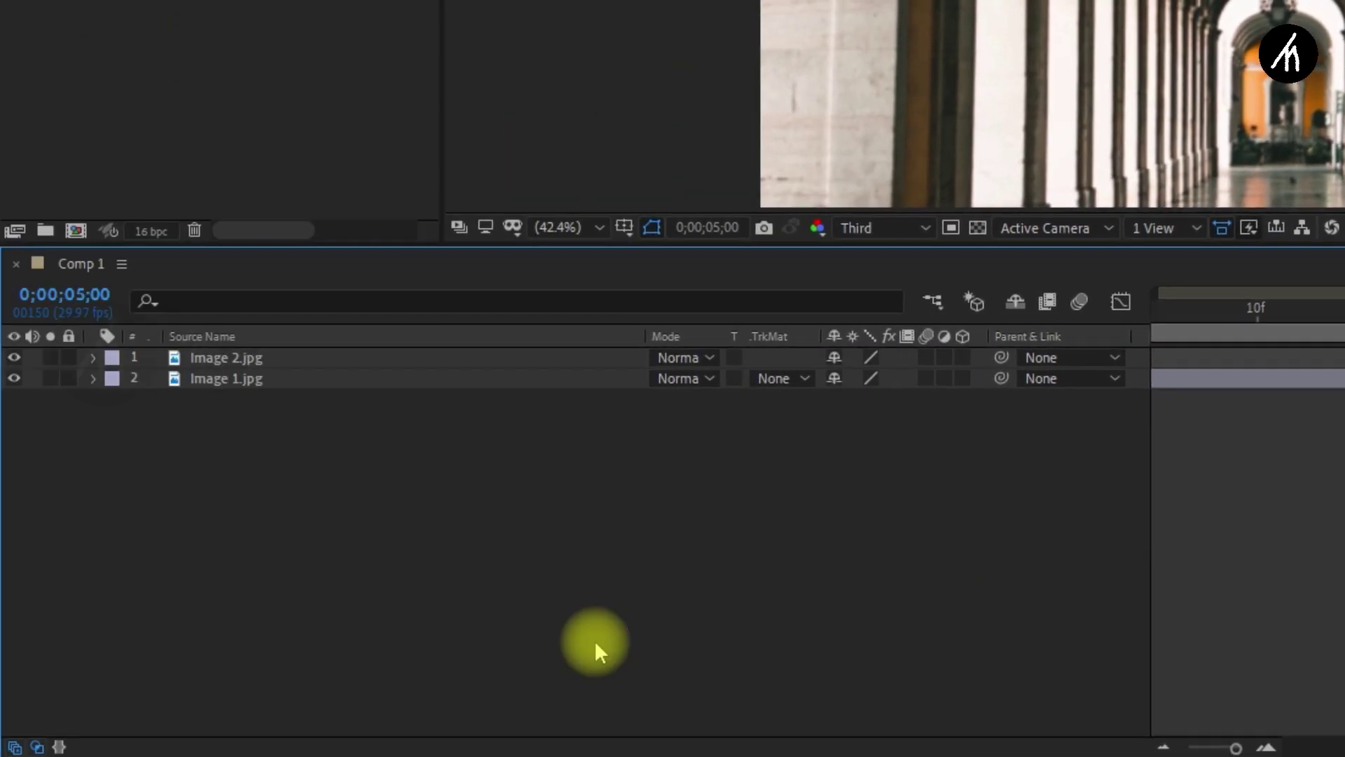
Step: Add an adjustment layer with a Yellow label, named NEW BABY
{"action": "right_click", "coordinate": [594, 640]}
{"action": "left_click", "coordinate": [981, 570]}
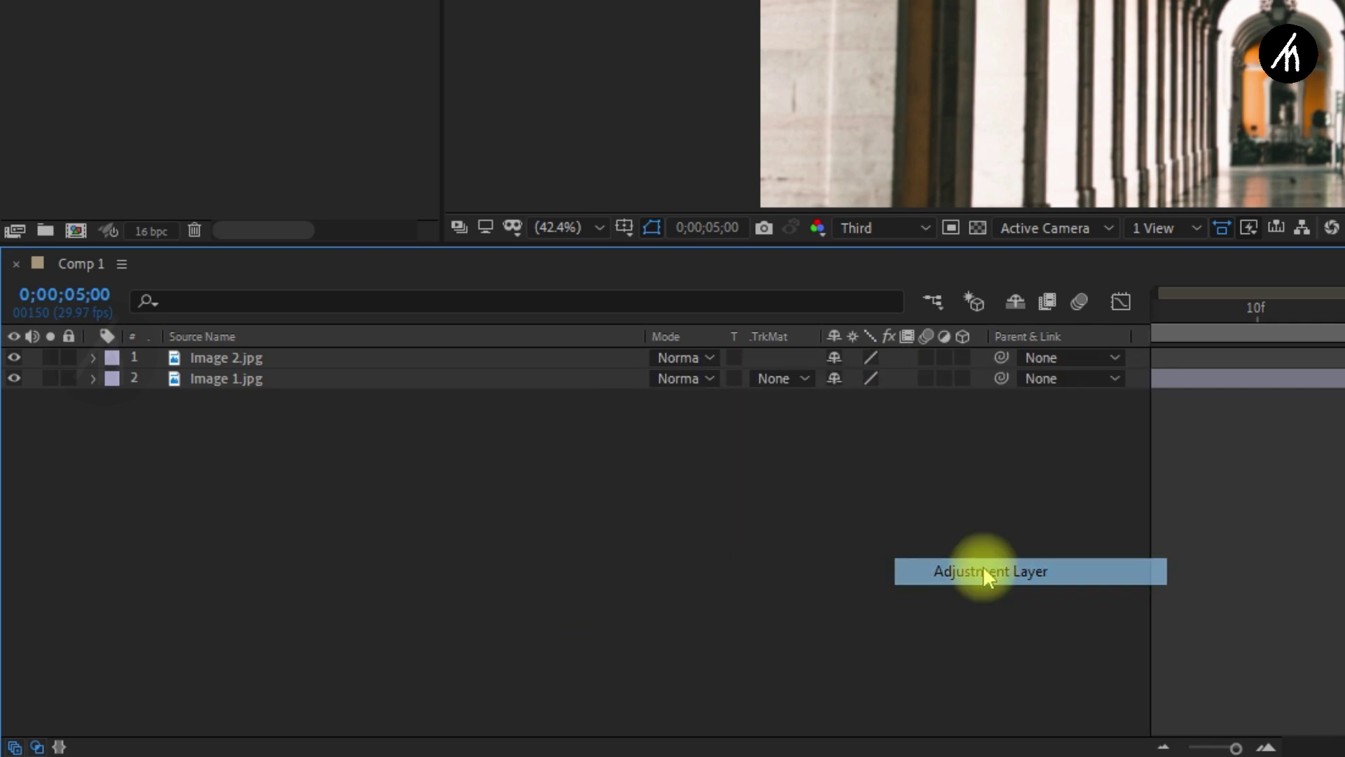
{"action": "left_click", "coordinate": [112, 359]}
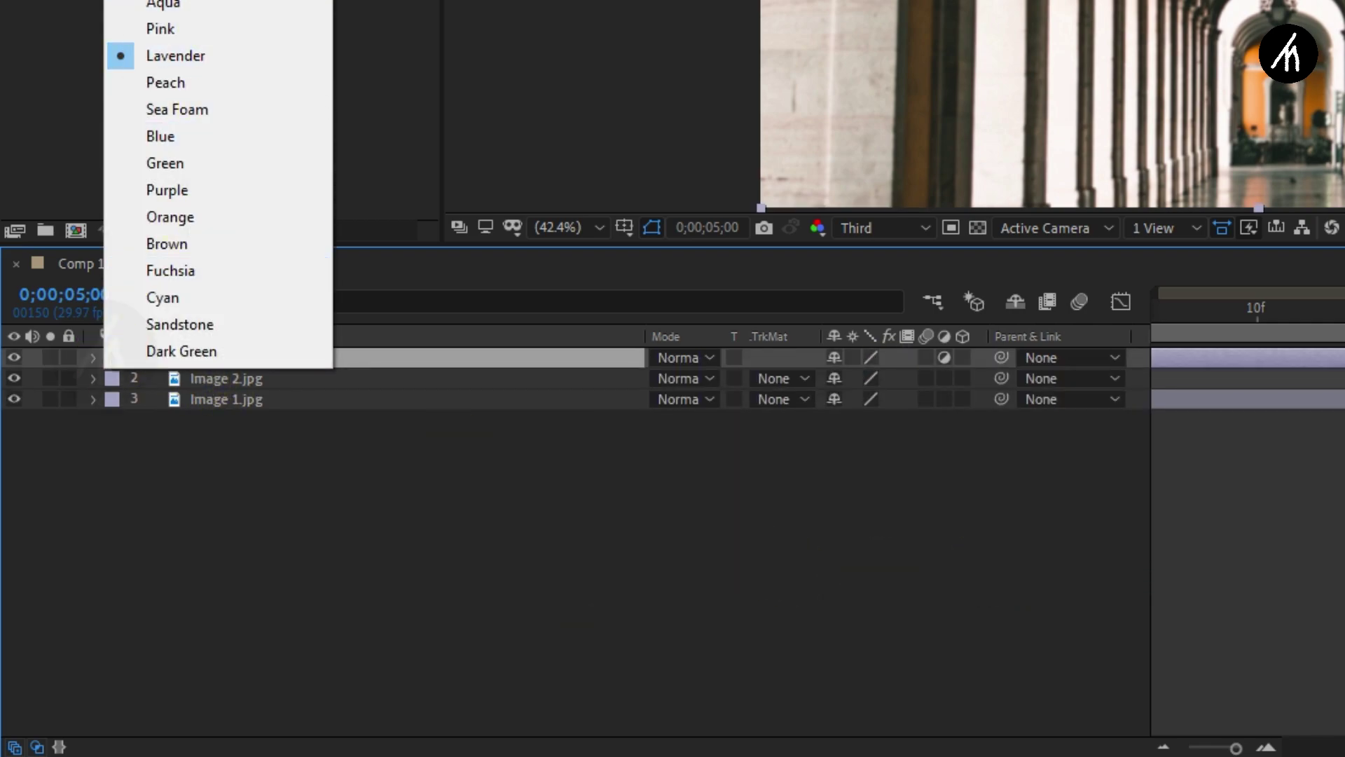
{"action": "left_click", "coordinate": [161, 2]}
{"action": "right_click", "coordinate": [242, 358]}
{"action": "left_click", "coordinate": [245, 340]}
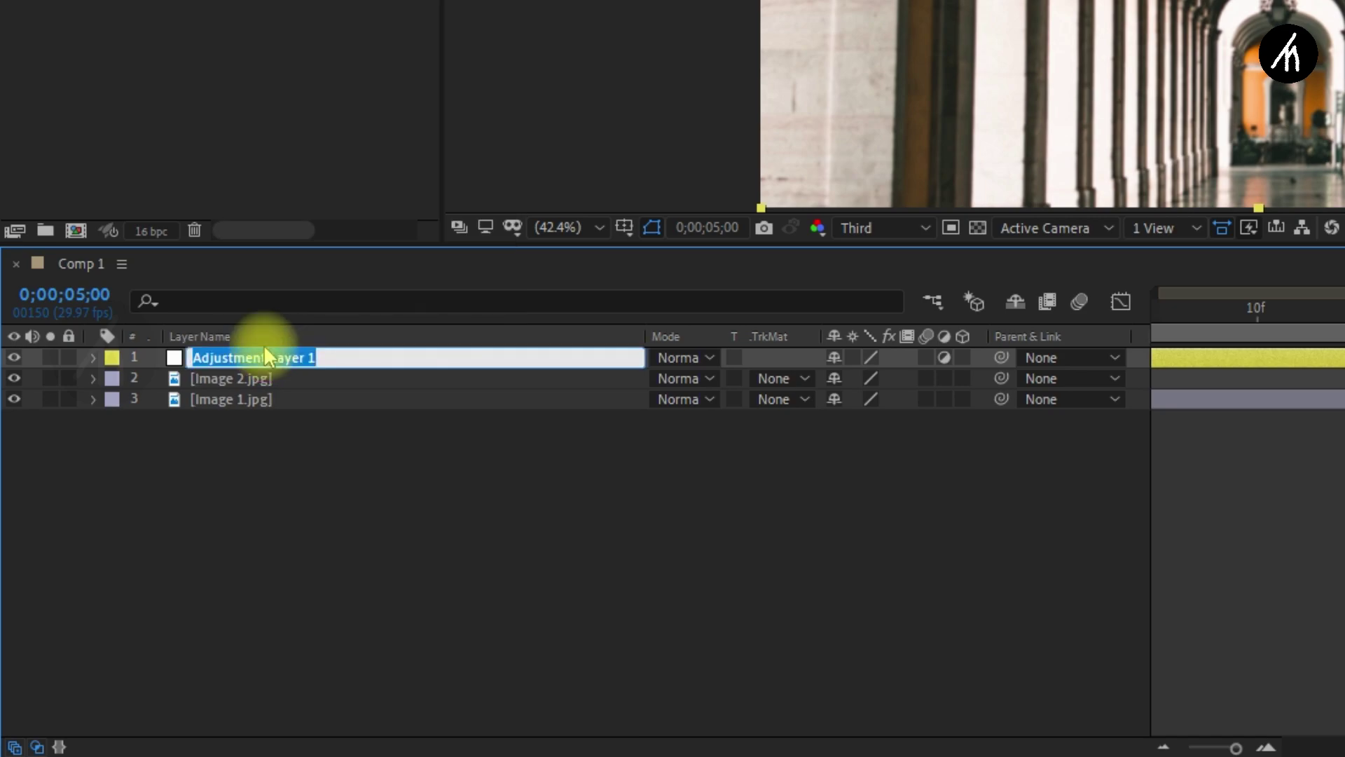
{"action": "type", "text": "NEW BABY"}
{"action": "key", "text": "Return"}
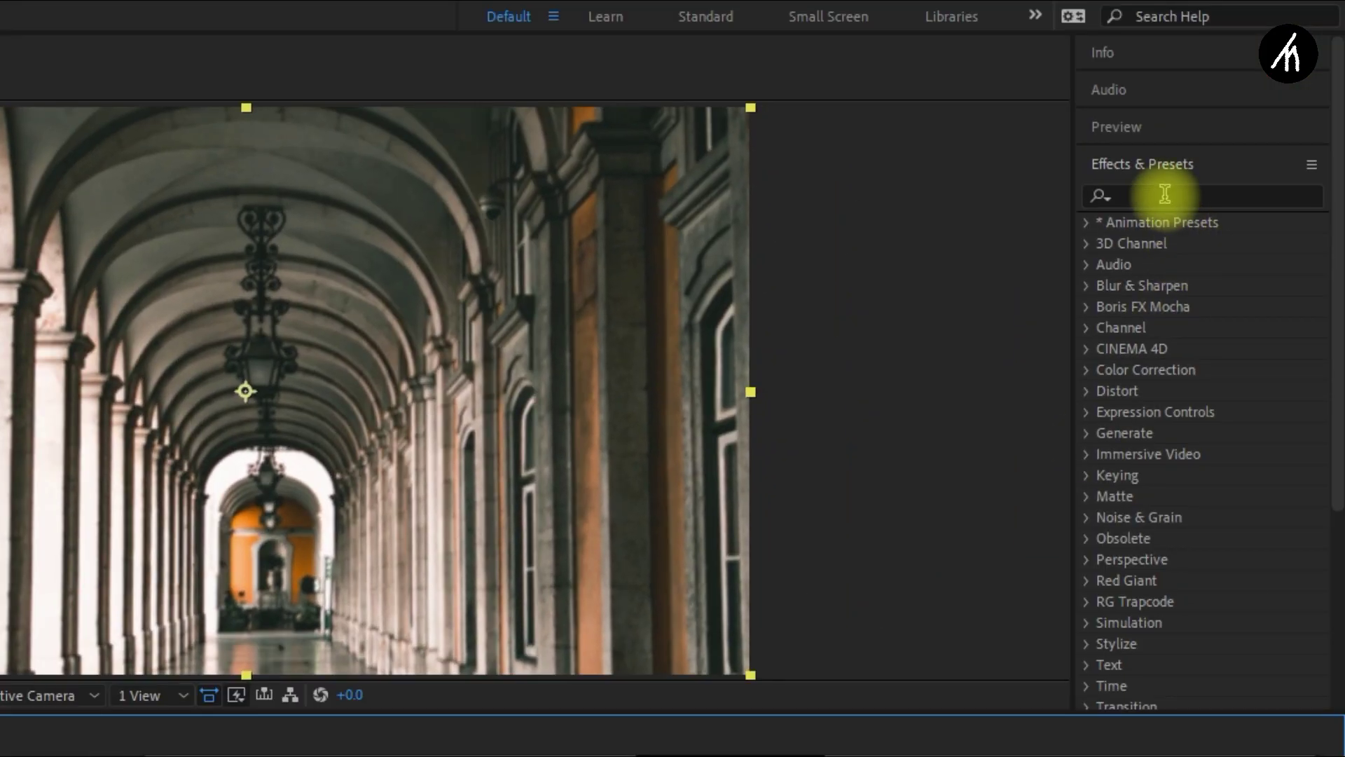
Step: Apply the Transform effect to NEW BABY via an Effects & Presets search
{"action": "left_click", "coordinate": [1164, 194]}
{"action": "type", "text": "trans"}
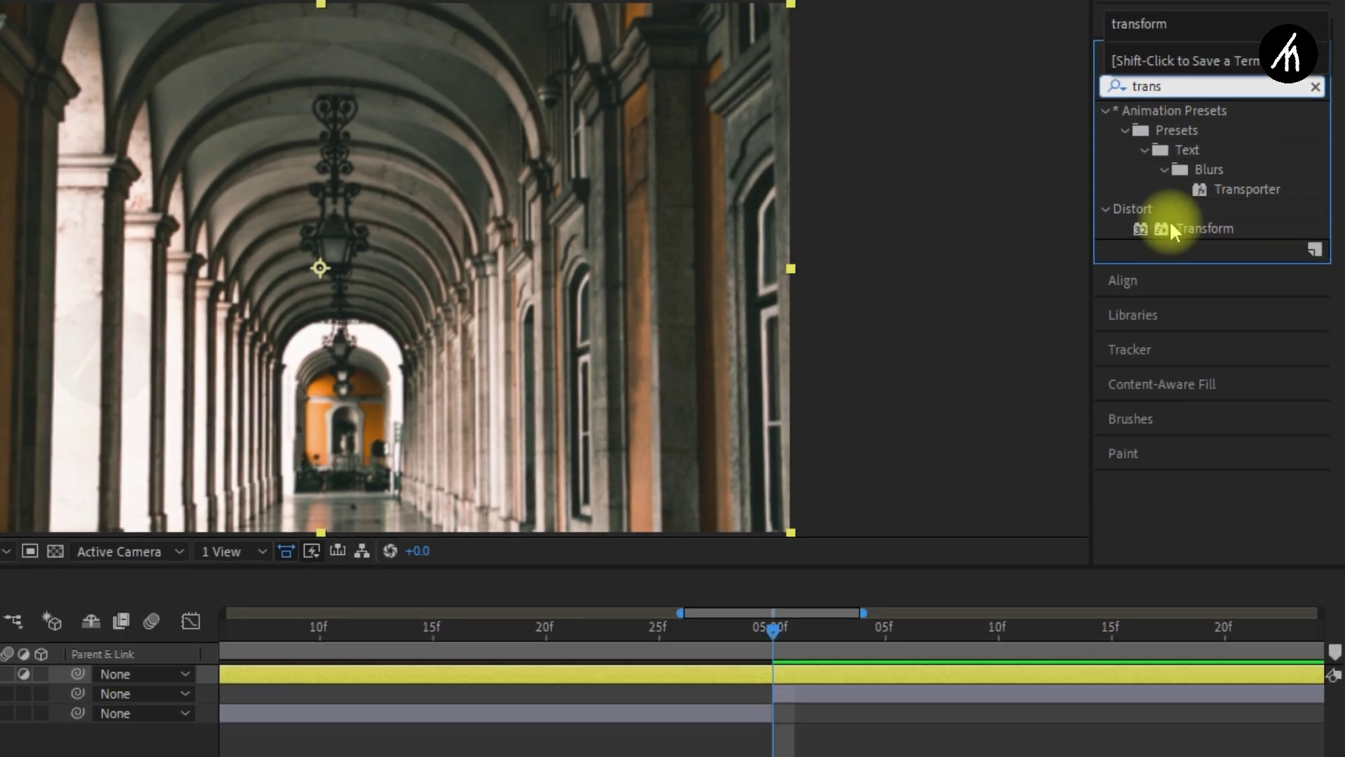
{"action": "left_click_drag", "start_coordinate": [1194, 348], "coordinate": [671, 431]}
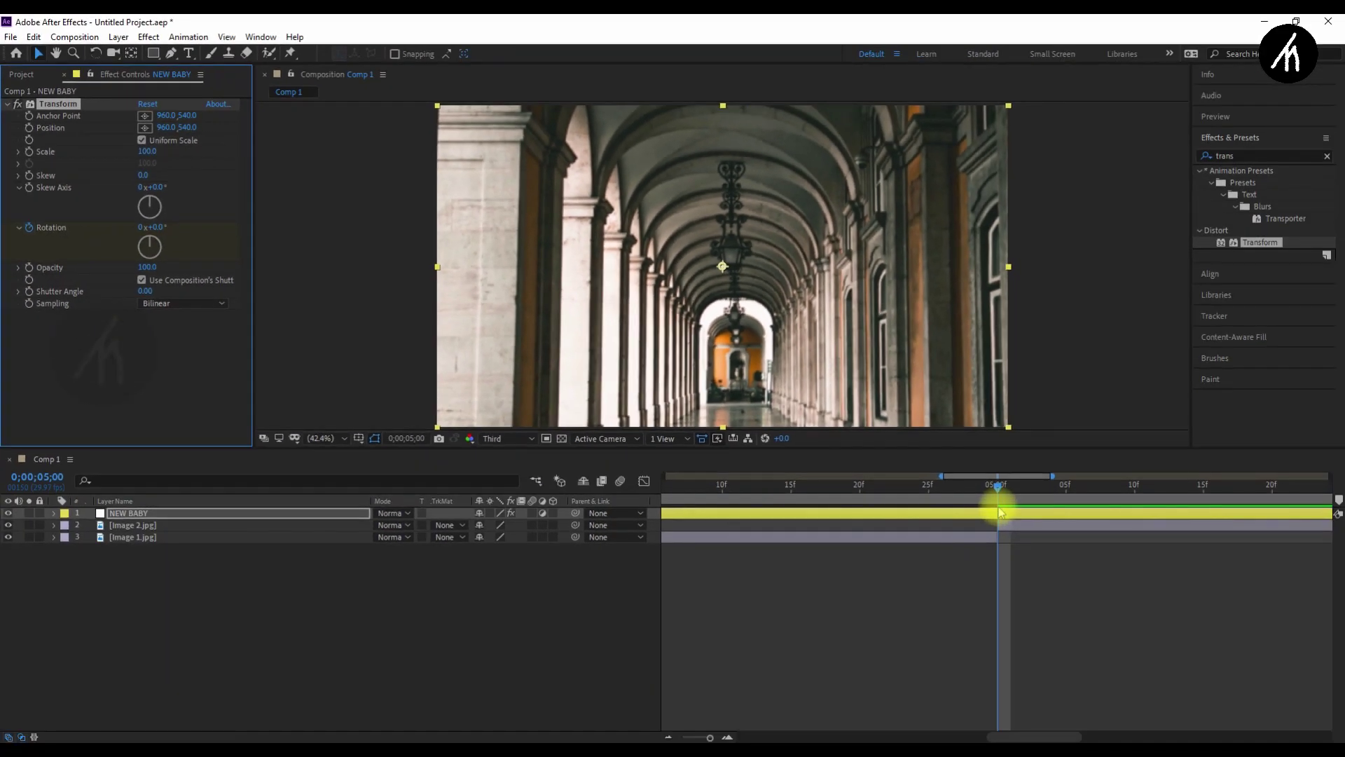
Step: Cut NEW BABY in two at 5:00 and reveal the Rotation keyframe on each piece
{"action": "left_click", "coordinate": [1001, 518]}
{"action": "key", "text": "u"}
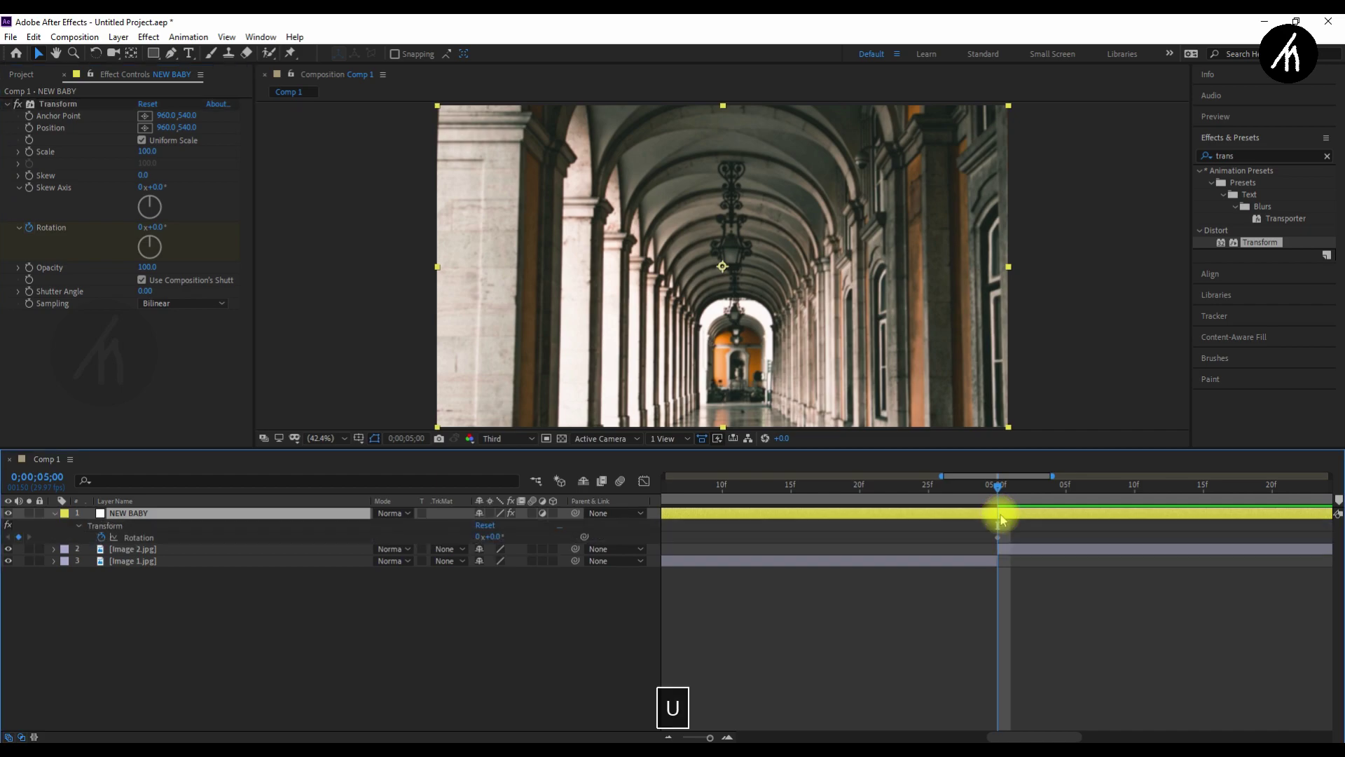
{"action": "key", "text": "ctrl+shift+d"}
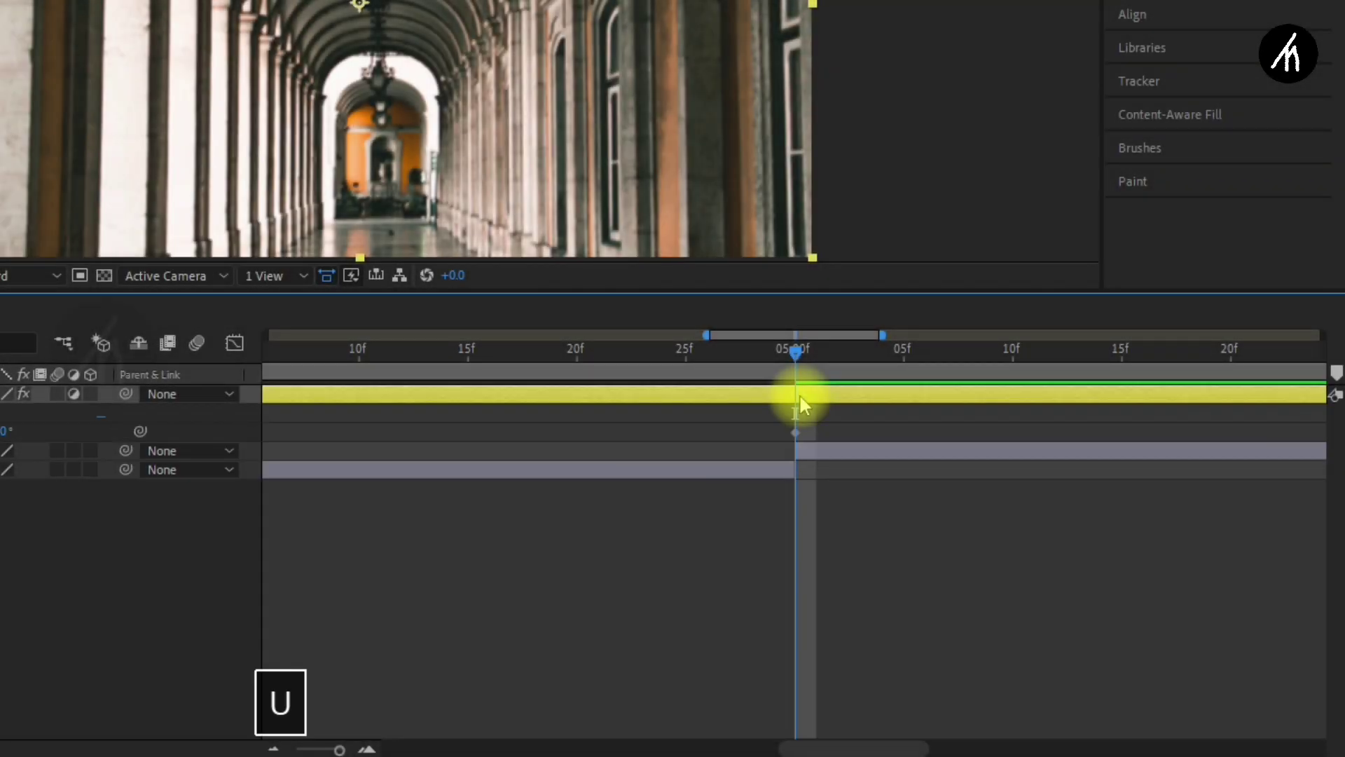
{"action": "key", "text": "ctrl+shift+d"}
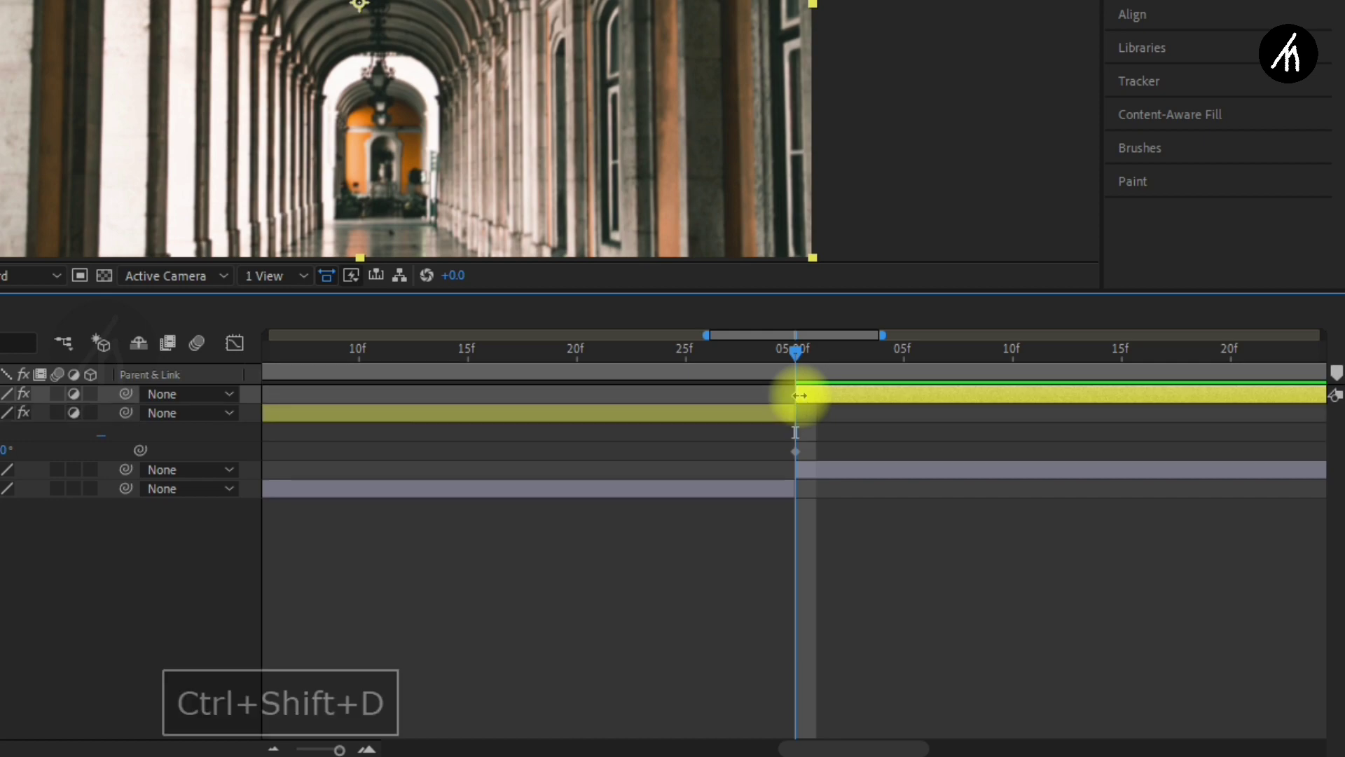
{"action": "key", "text": "u"}
{"action": "left_click_drag", "start_coordinate": [796, 351], "coordinate": [751, 351]}
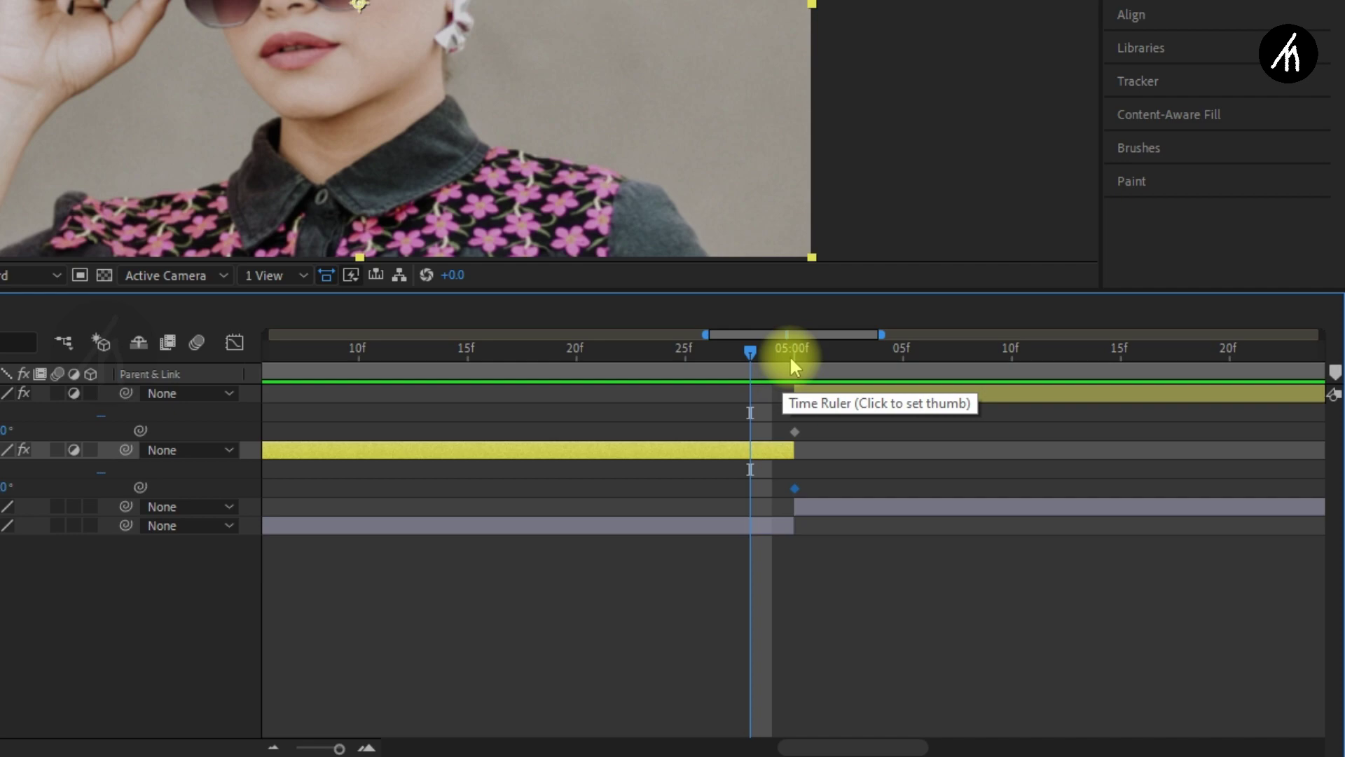
Step: Set the cut-point rotations: -180° on the lower NEW BABY and 180° on NEW BABY 2
{"action": "left_click", "coordinate": [789, 353]}
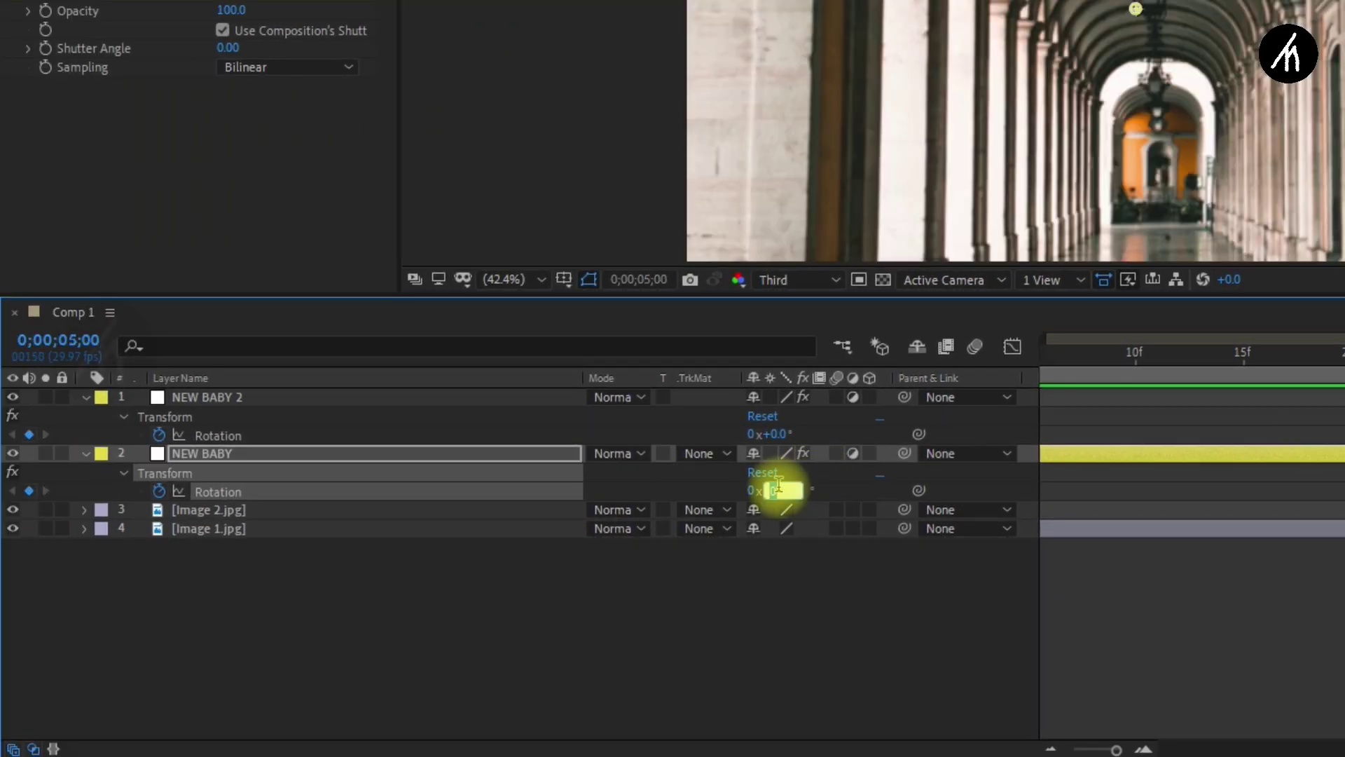
{"action": "type", "text": "-180"}
{"action": "key", "text": "Return"}
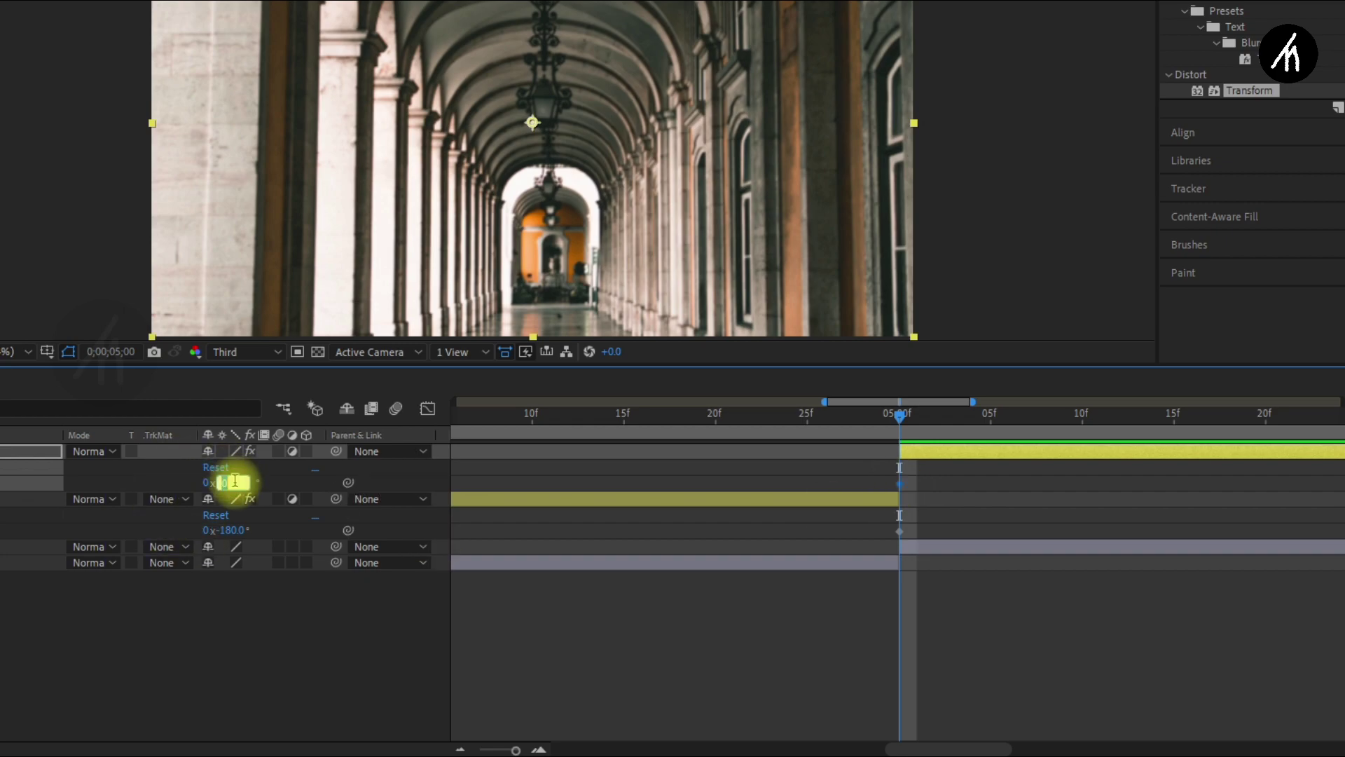
{"action": "type", "text": "+180"}
{"action": "key", "text": "Return"}
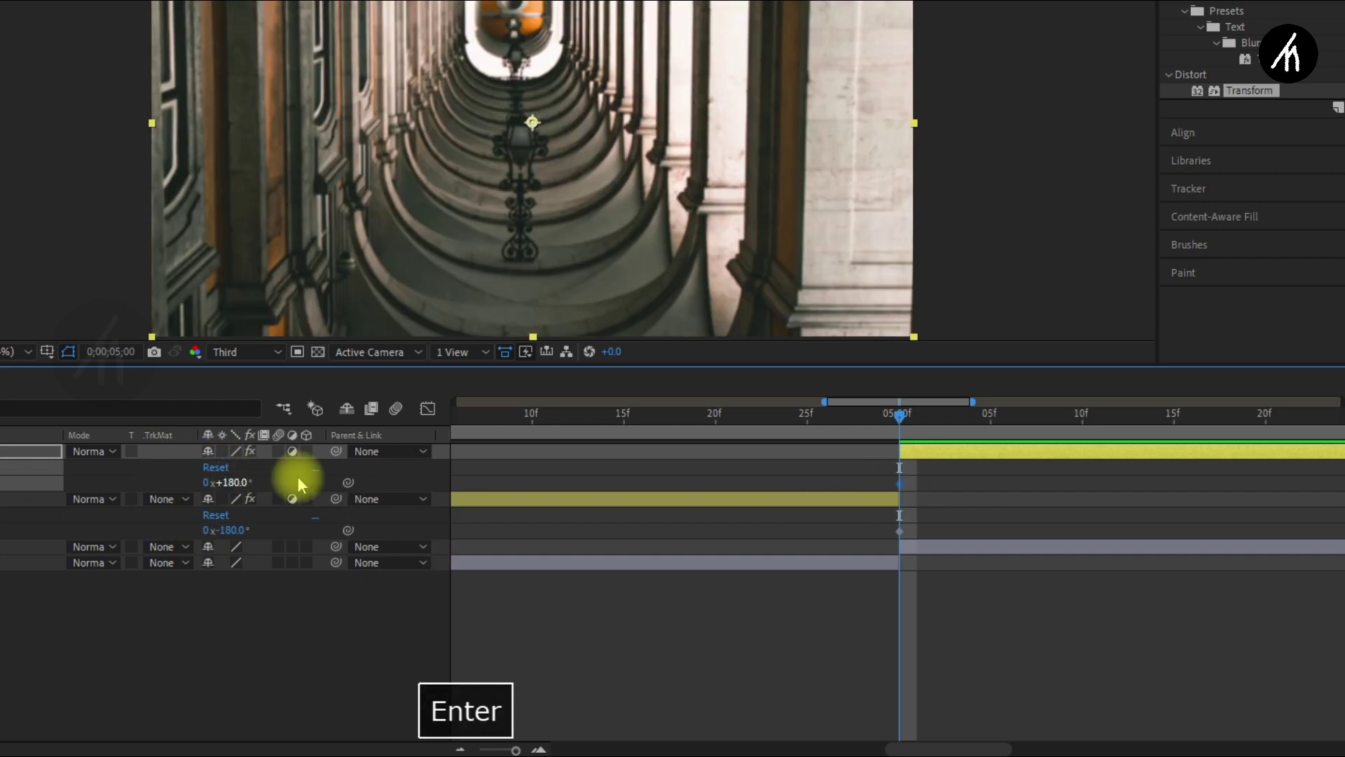
Step: Add 0° rotation keyframes ten frames before and ten frames after the cut, previewing the spin
{"action": "left_click", "coordinate": [901, 530]}
{"action": "key", "text": "shift+Page_Up"}
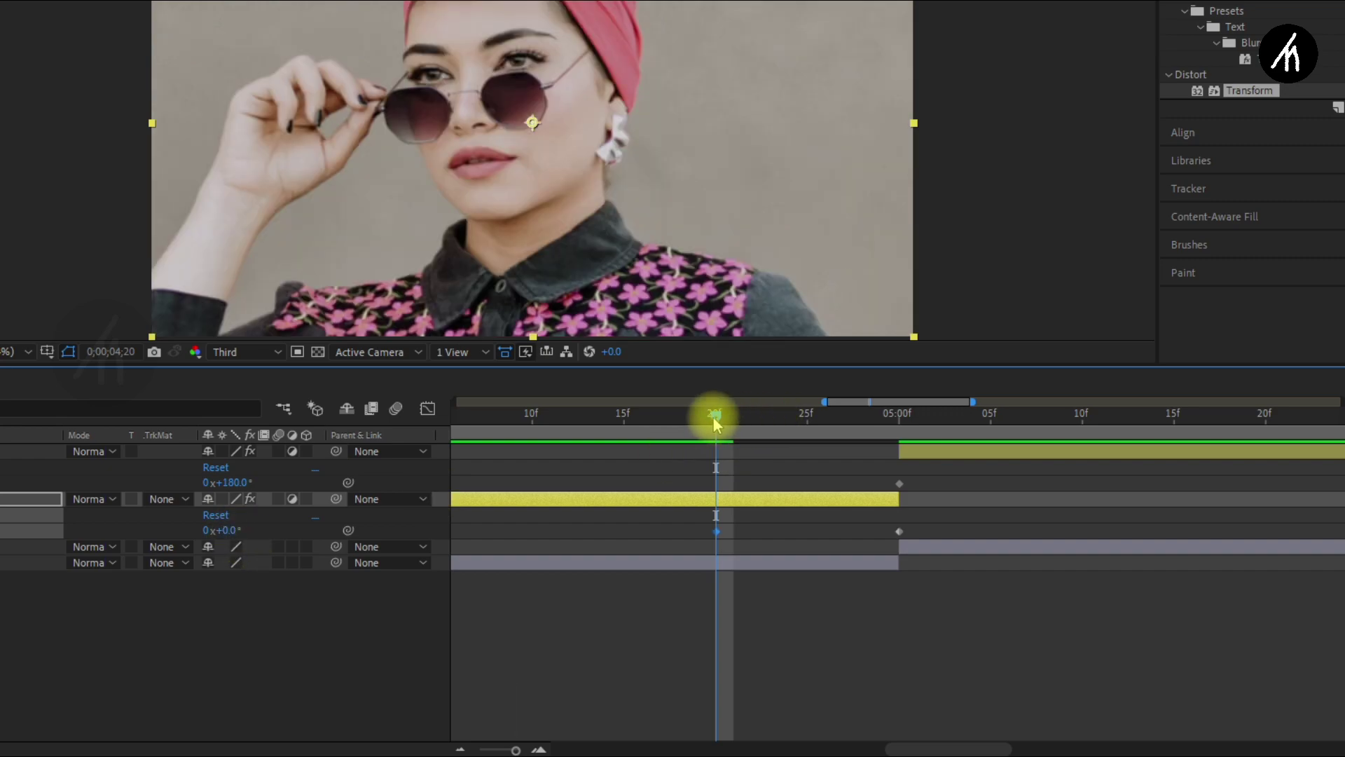
{"action": "left_click_drag", "start_coordinate": [715, 416], "coordinate": [900, 419]}
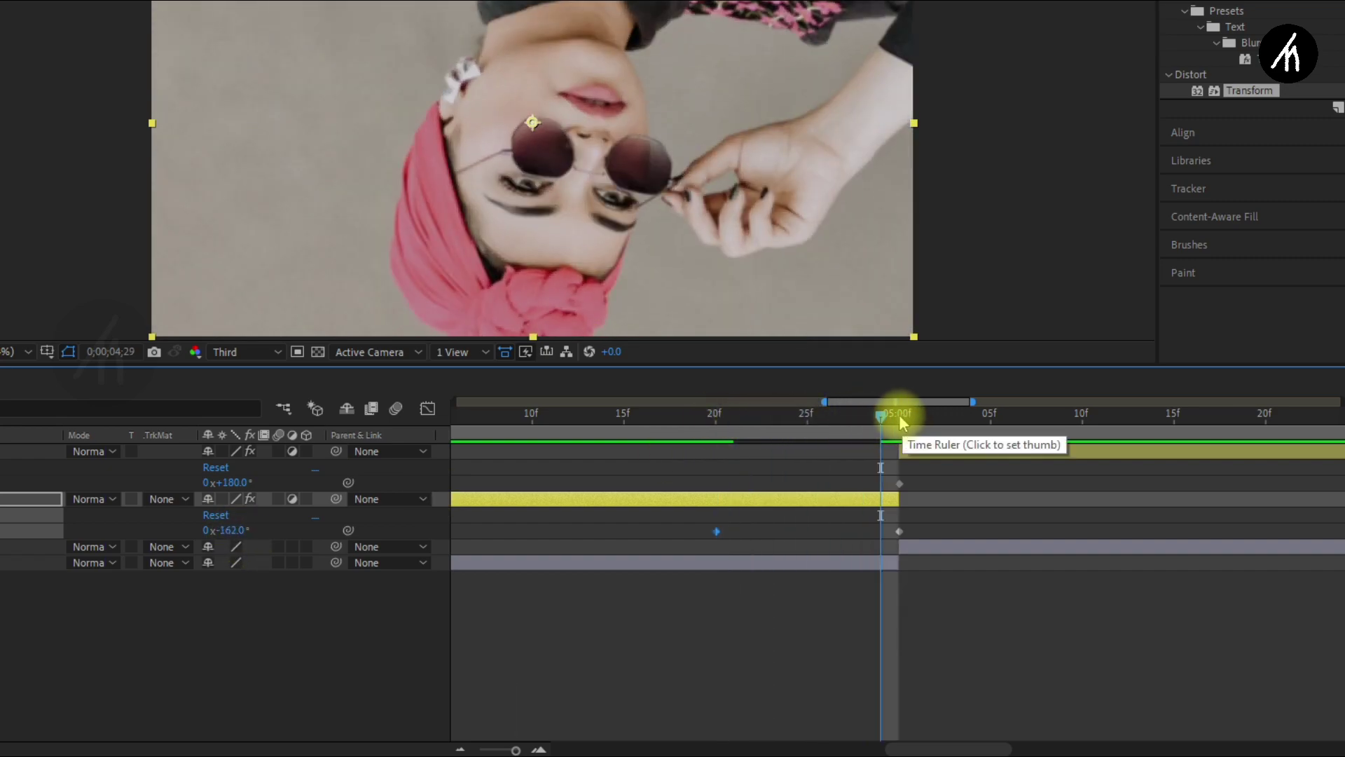
{"action": "left_click", "coordinate": [900, 419]}
{"action": "left_click", "coordinate": [899, 483]}
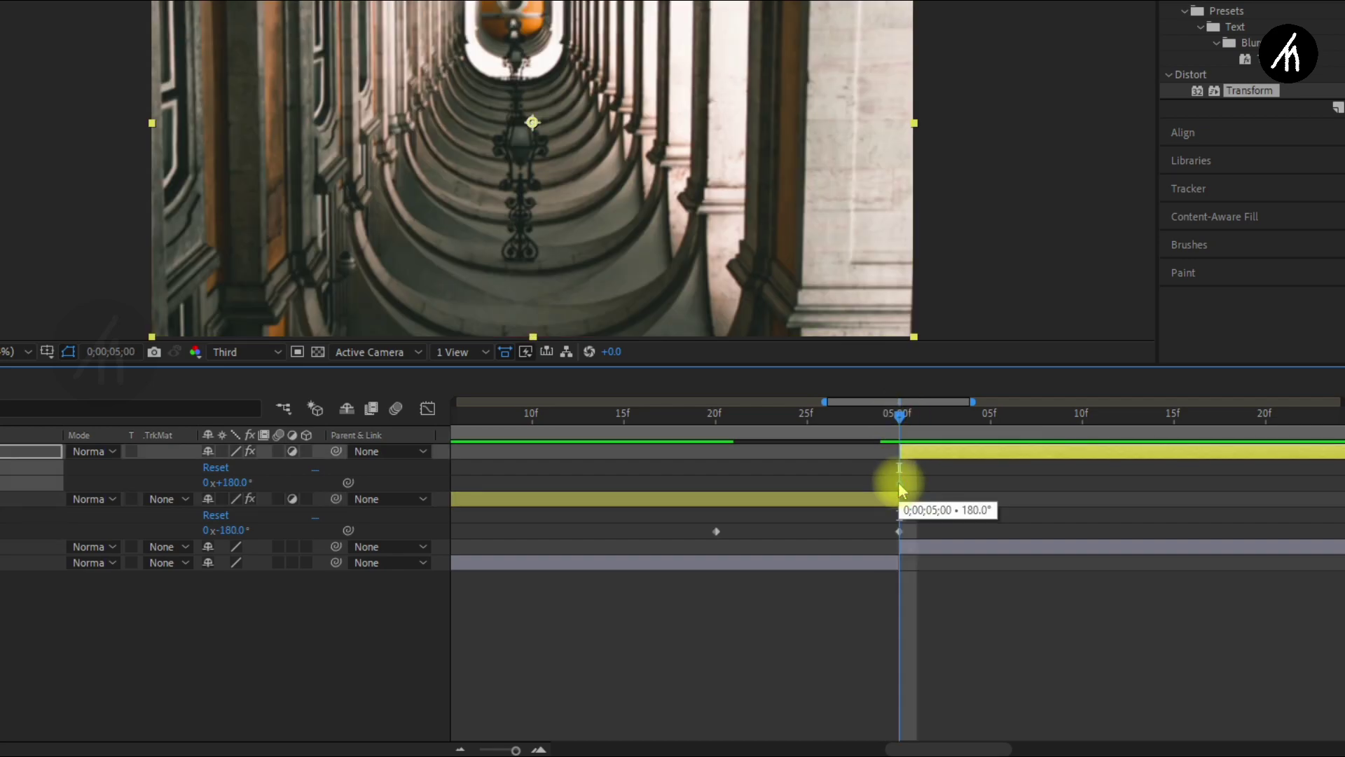
{"action": "key", "text": "shift+Page_Down"}
{"action": "key", "text": "shift+Page_Down"}
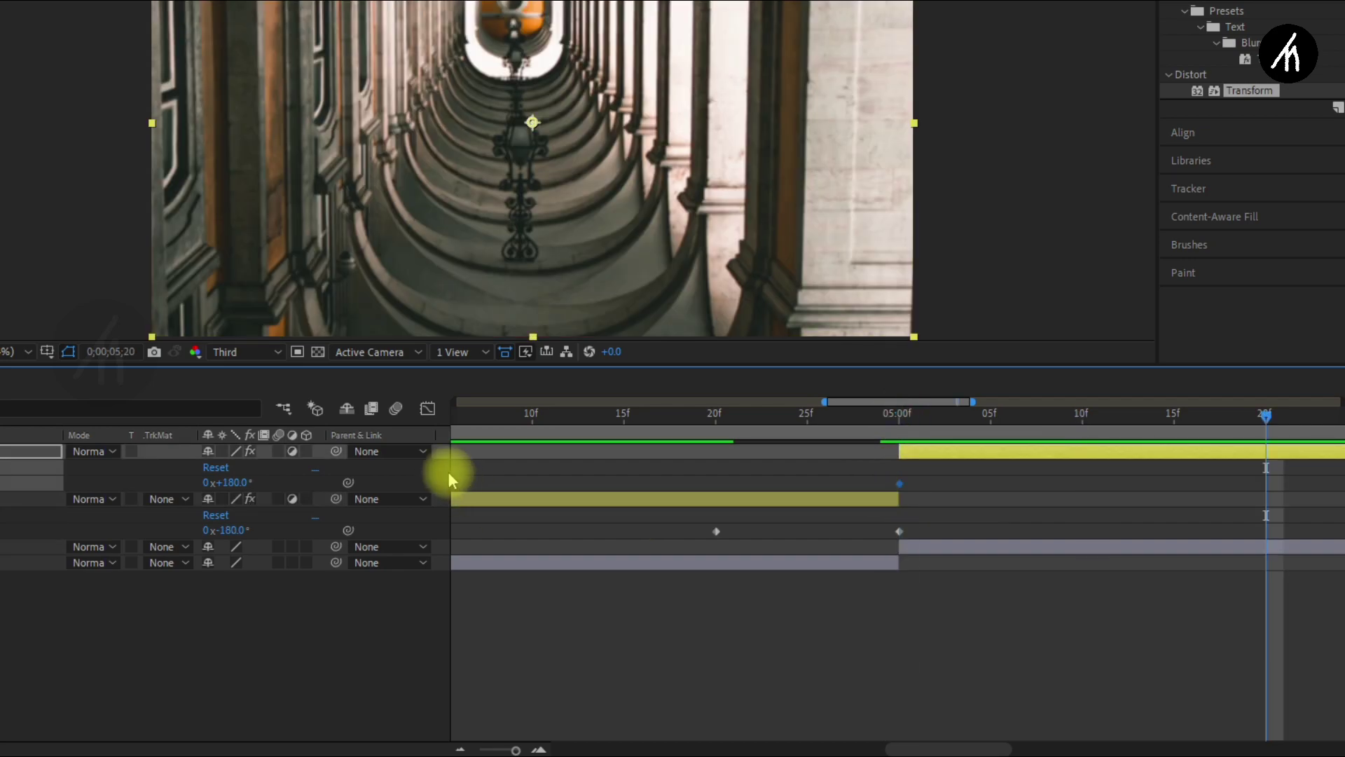
{"action": "type", "text": "0"}
{"action": "key", "text": "Return"}
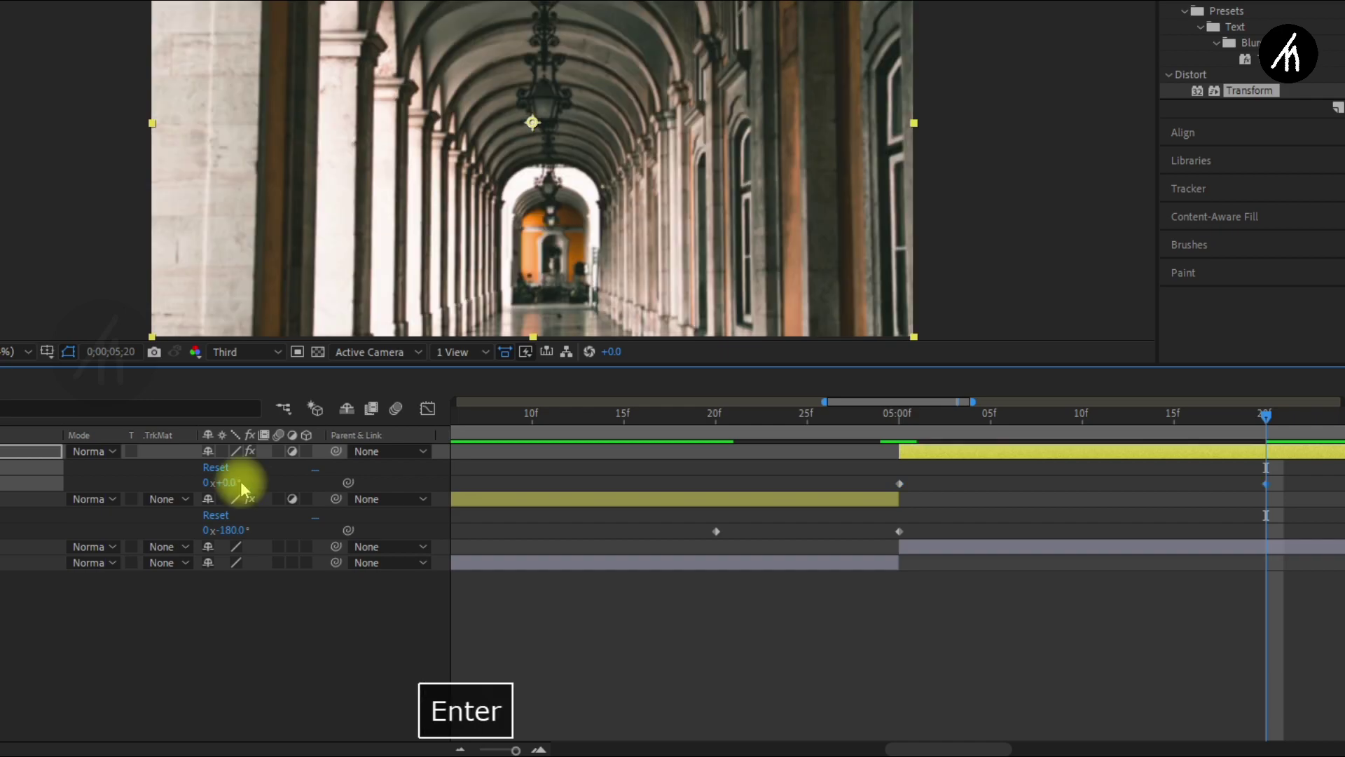
Step: Apply Easy Ease to all the rotation keyframes on both layers
{"action": "left_click_drag", "start_coordinate": [1288, 472], "coordinate": [708, 537]}
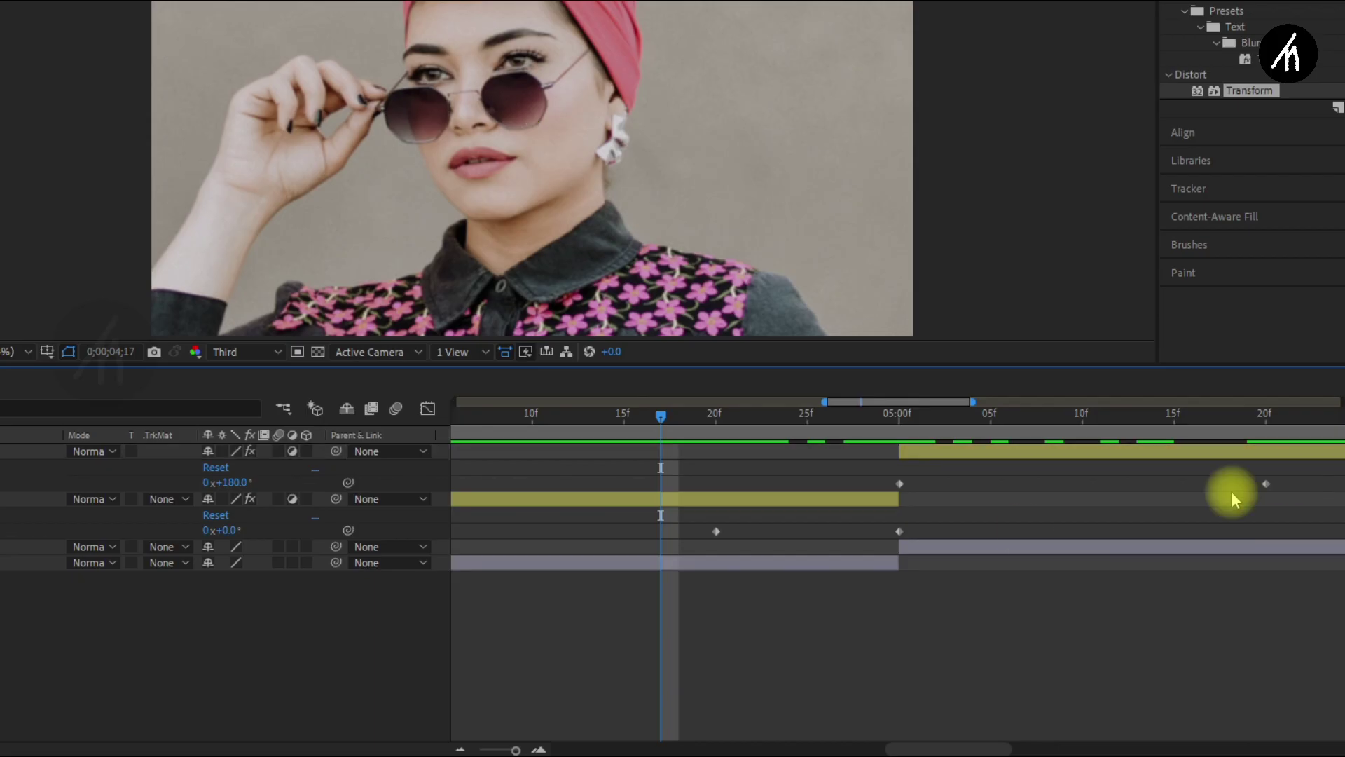
{"action": "right_click", "coordinate": [716, 531]}
{"action": "mouse_move", "coordinate": [796, 515]}
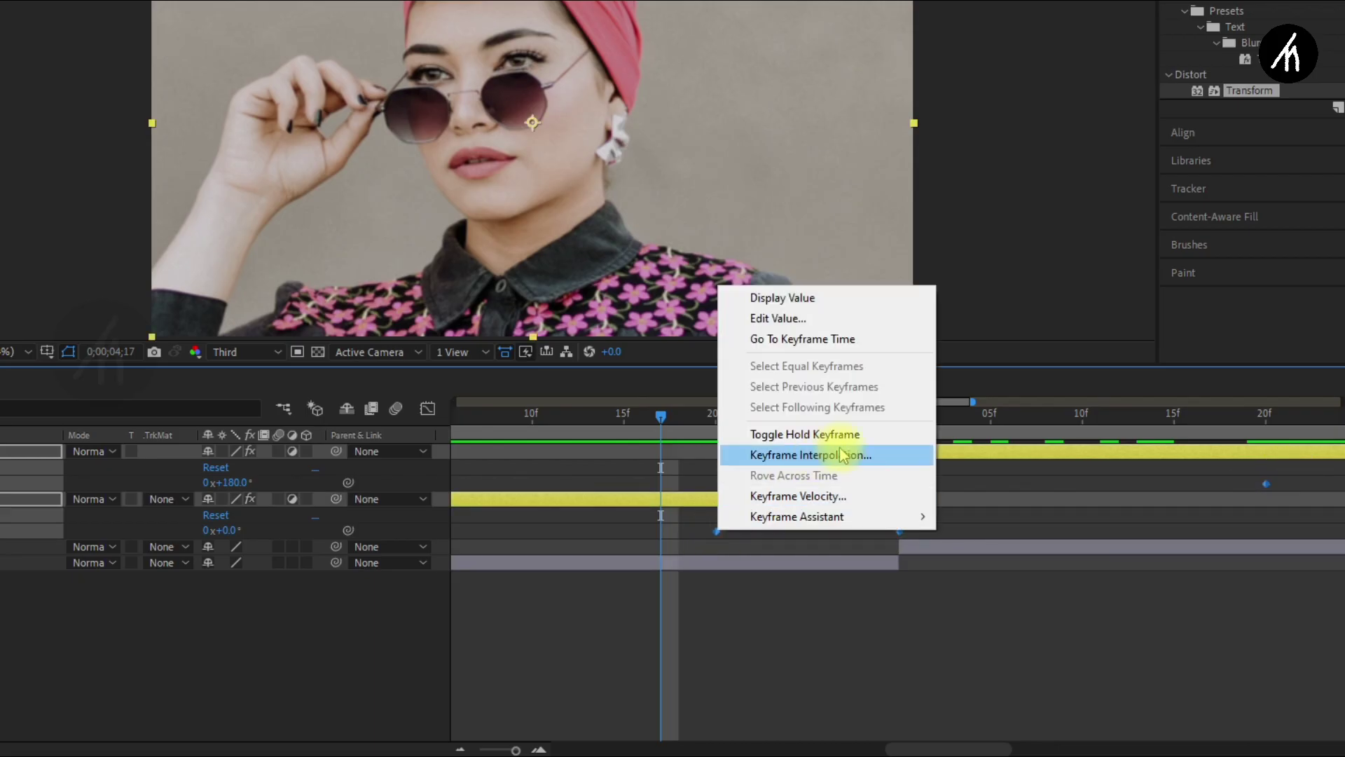
{"action": "left_click", "coordinate": [991, 577]}
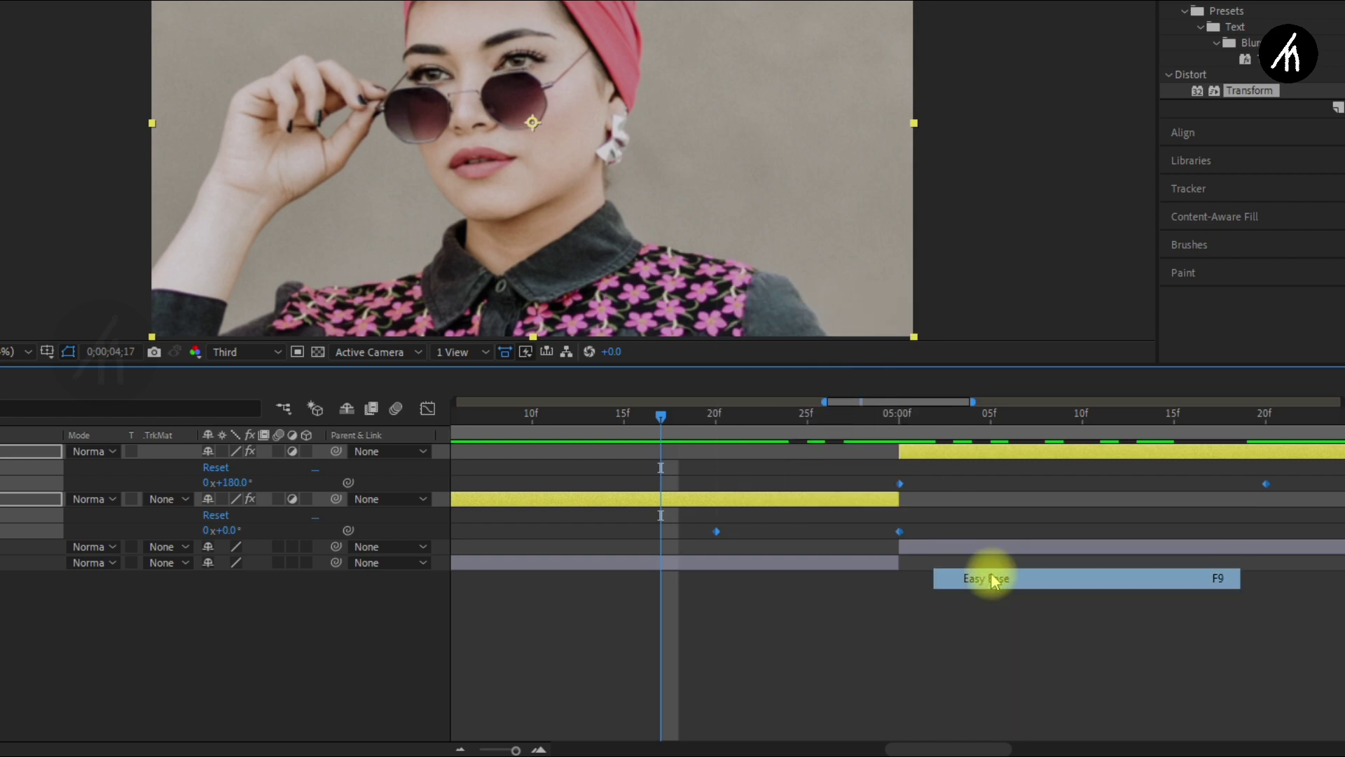
{"action": "left_click", "coordinate": [802, 634]}
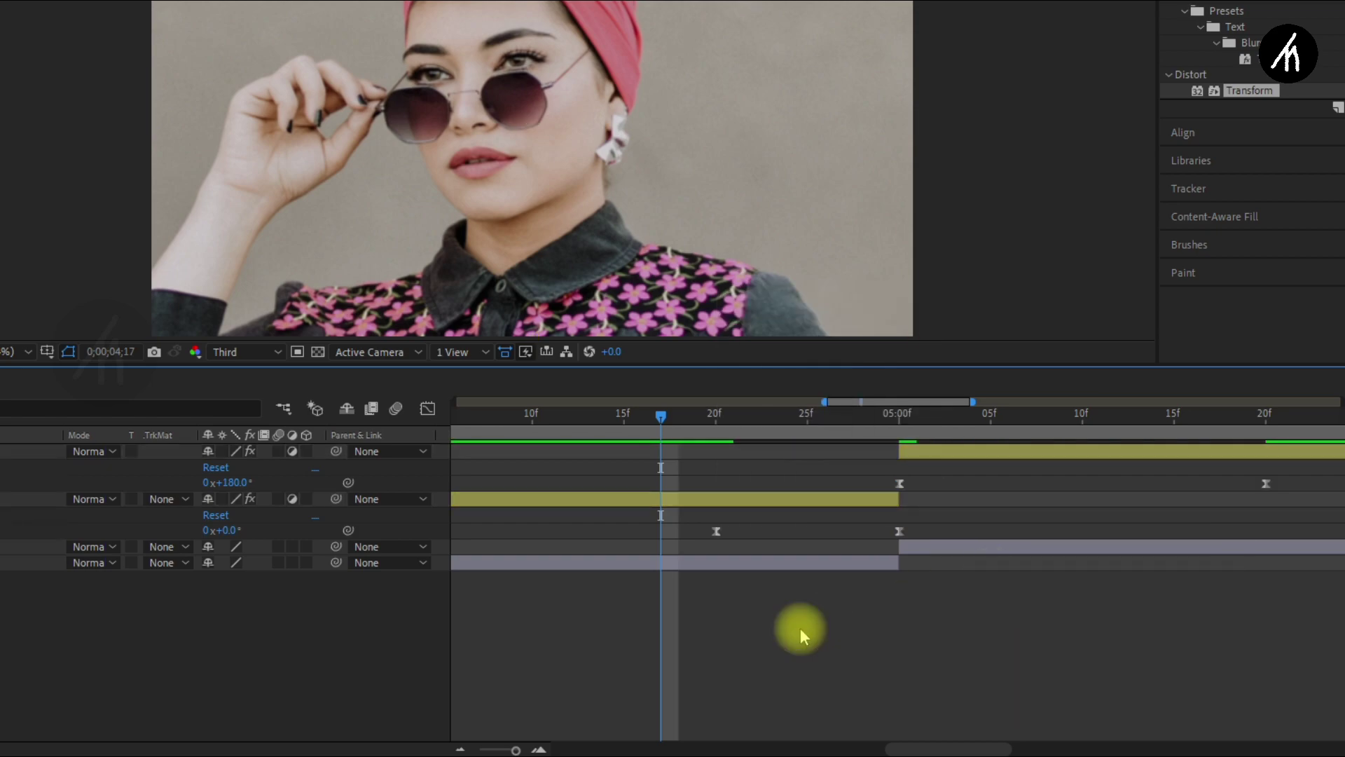
{"action": "left_click", "coordinate": [695, 424]}
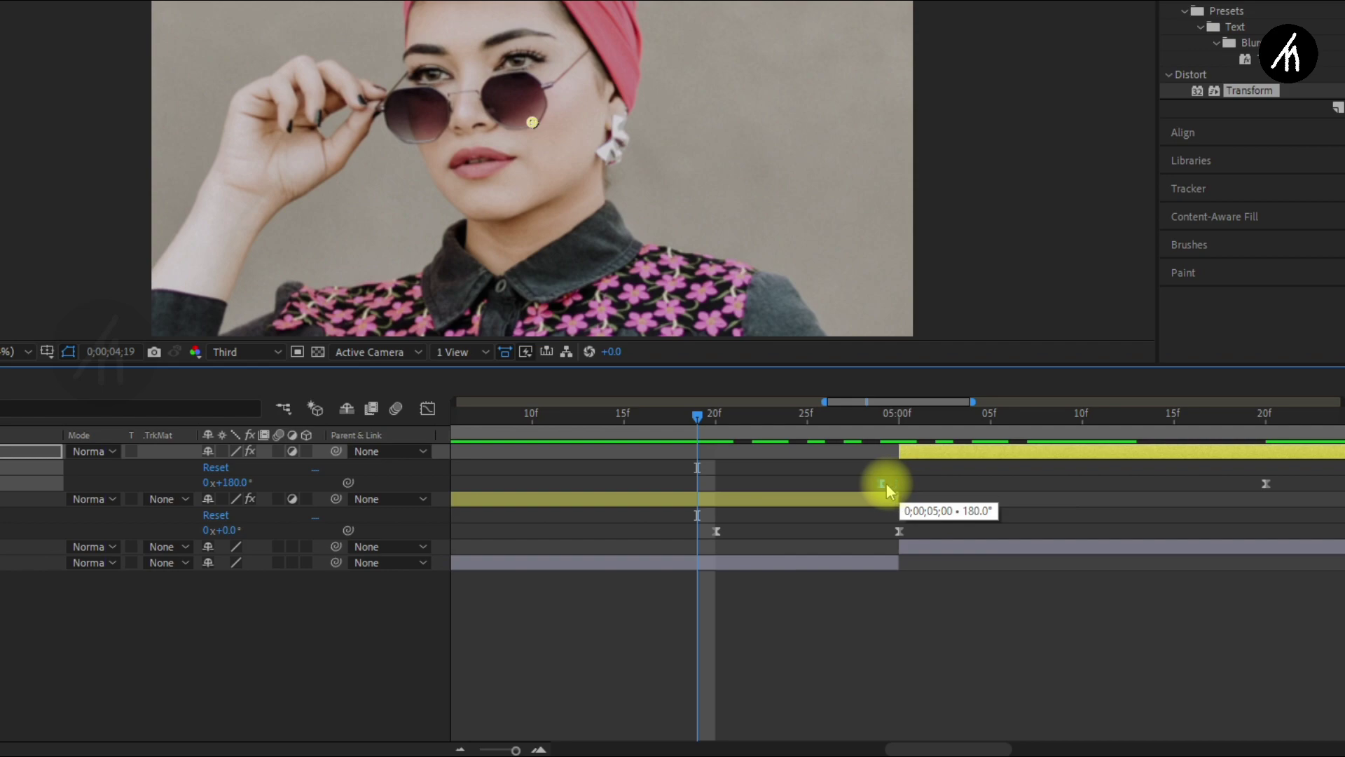
Step: Shift the ±180° keyframes a few frames off 5:00 so the two spins overlap
{"action": "left_click", "coordinate": [897, 531]}
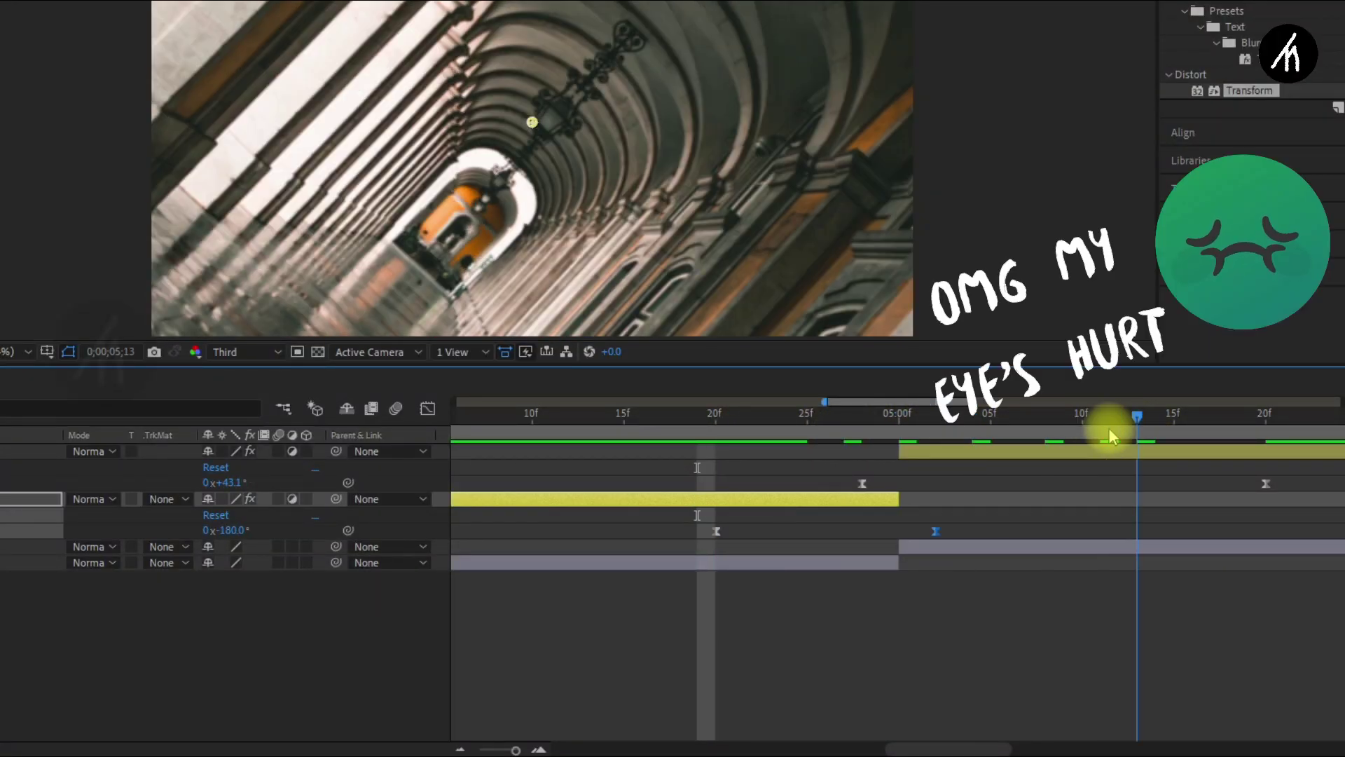
{"action": "left_click_drag", "start_coordinate": [1108, 435], "coordinate": [679, 444]}
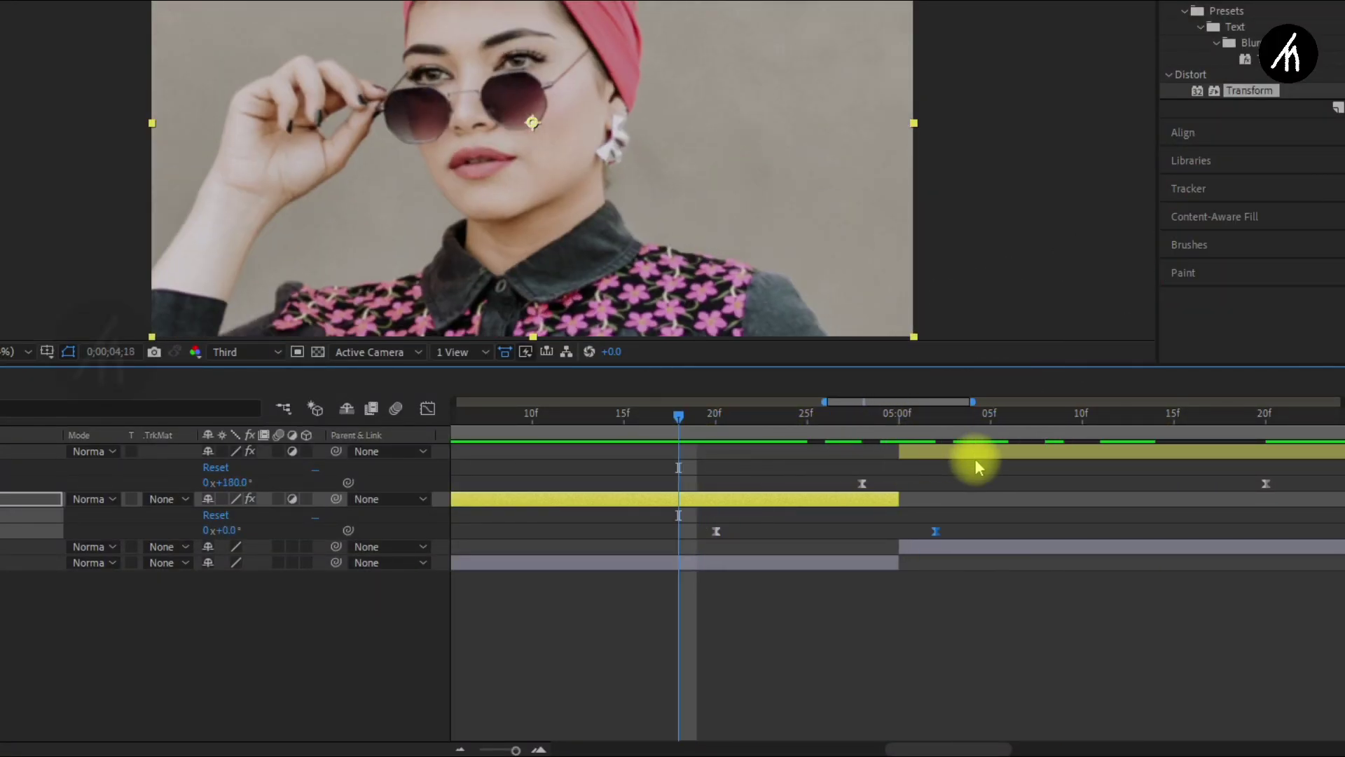
{"action": "left_click_drag", "start_coordinate": [1293, 489], "coordinate": [827, 478]}
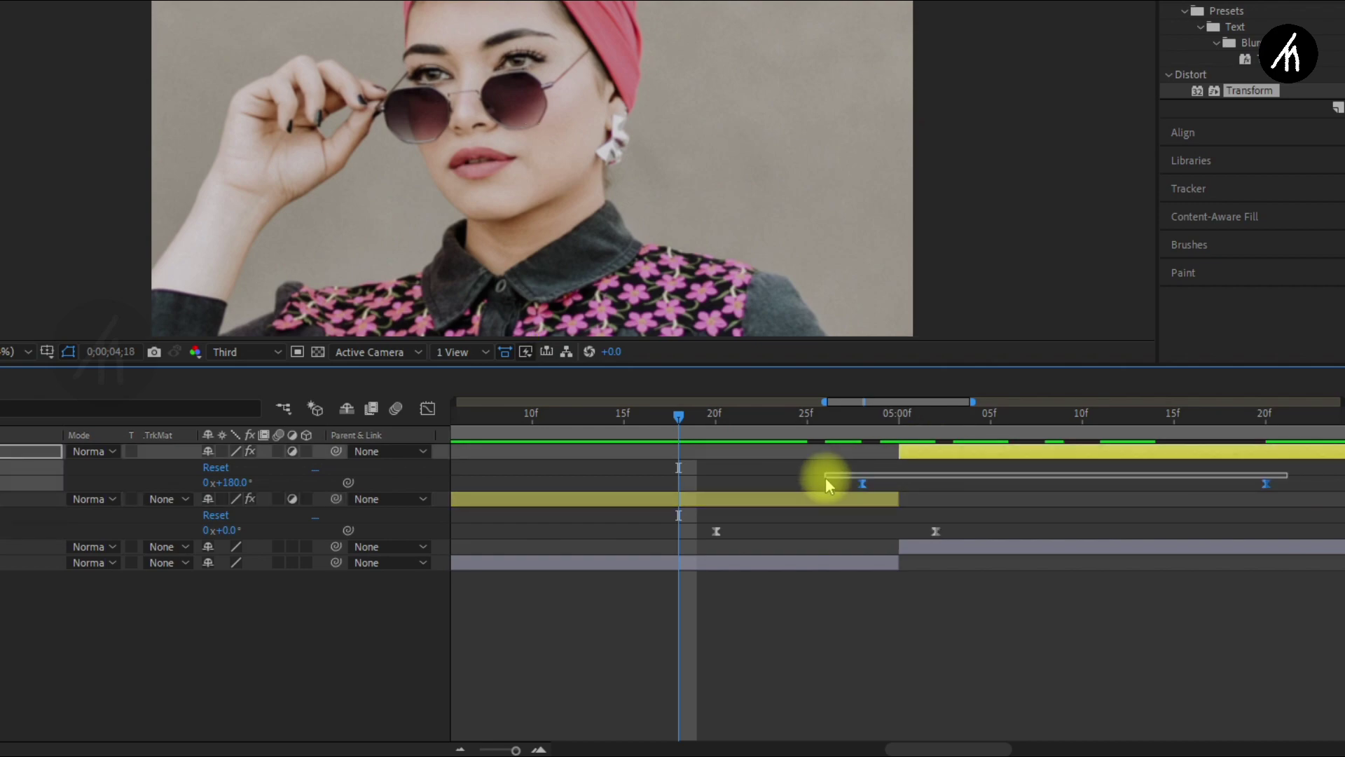
Step: In the Graph Editor, stretch the first keyframe's influence far right, tighten the last, and preview
{"action": "left_click", "coordinate": [861, 406]}
{"action": "left_click", "coordinate": [426, 411]}
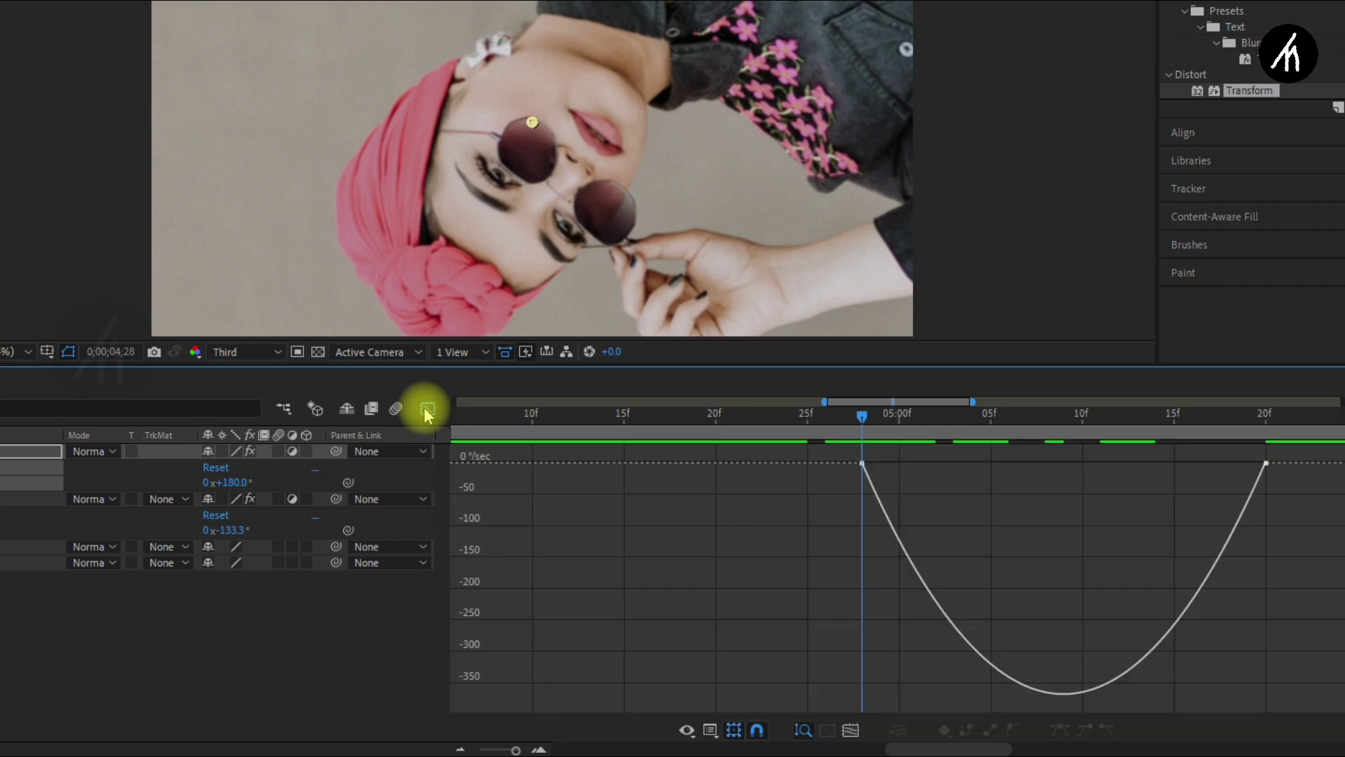
{"action": "left_click_drag", "start_coordinate": [928, 464], "coordinate": [1158, 476]}
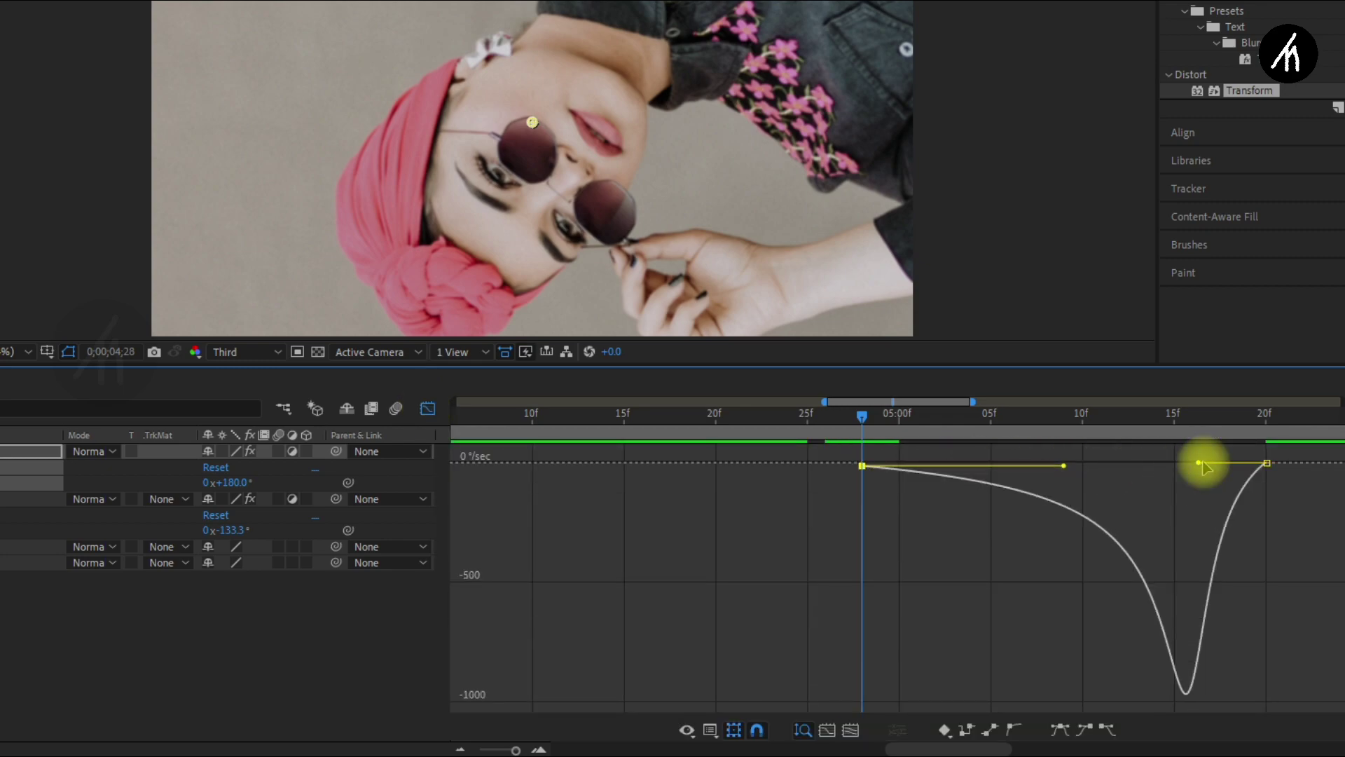
{"action": "left_click_drag", "start_coordinate": [1200, 463], "coordinate": [1251, 463]}
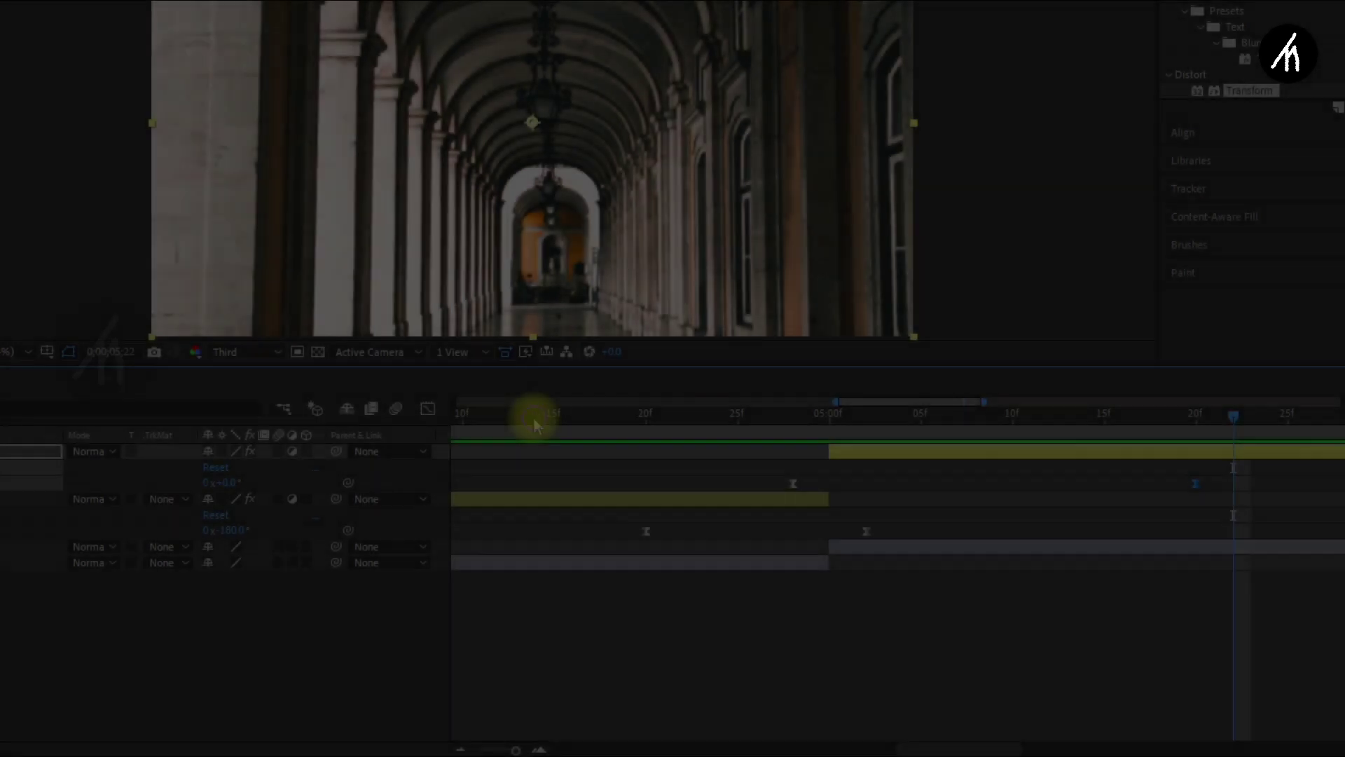
{"action": "left_click", "coordinate": [534, 418]}
{"action": "key", "text": "space"}
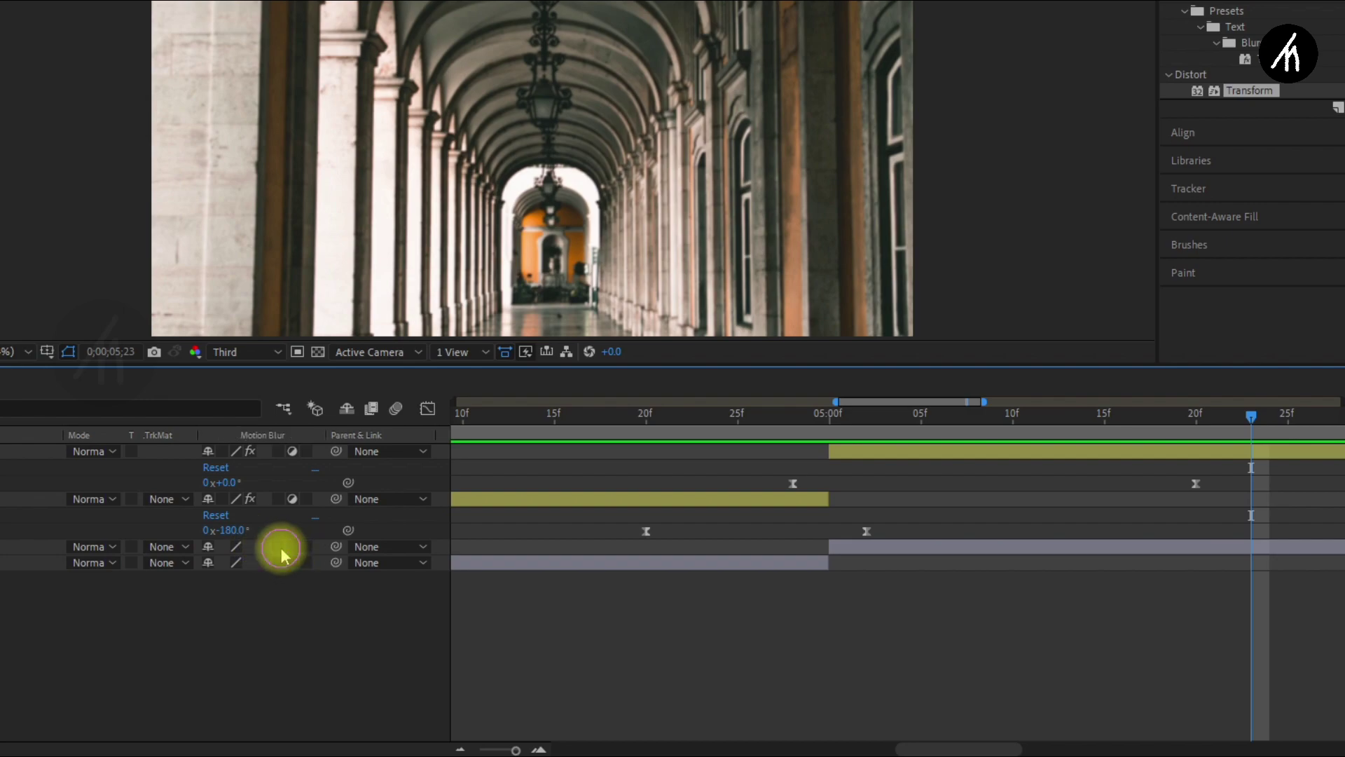
Step: Enable Motion Blur on both photo layers and both rotating layers, then preview the blurred spin
{"action": "left_click_drag", "start_coordinate": [279, 546], "coordinate": [278, 562]}
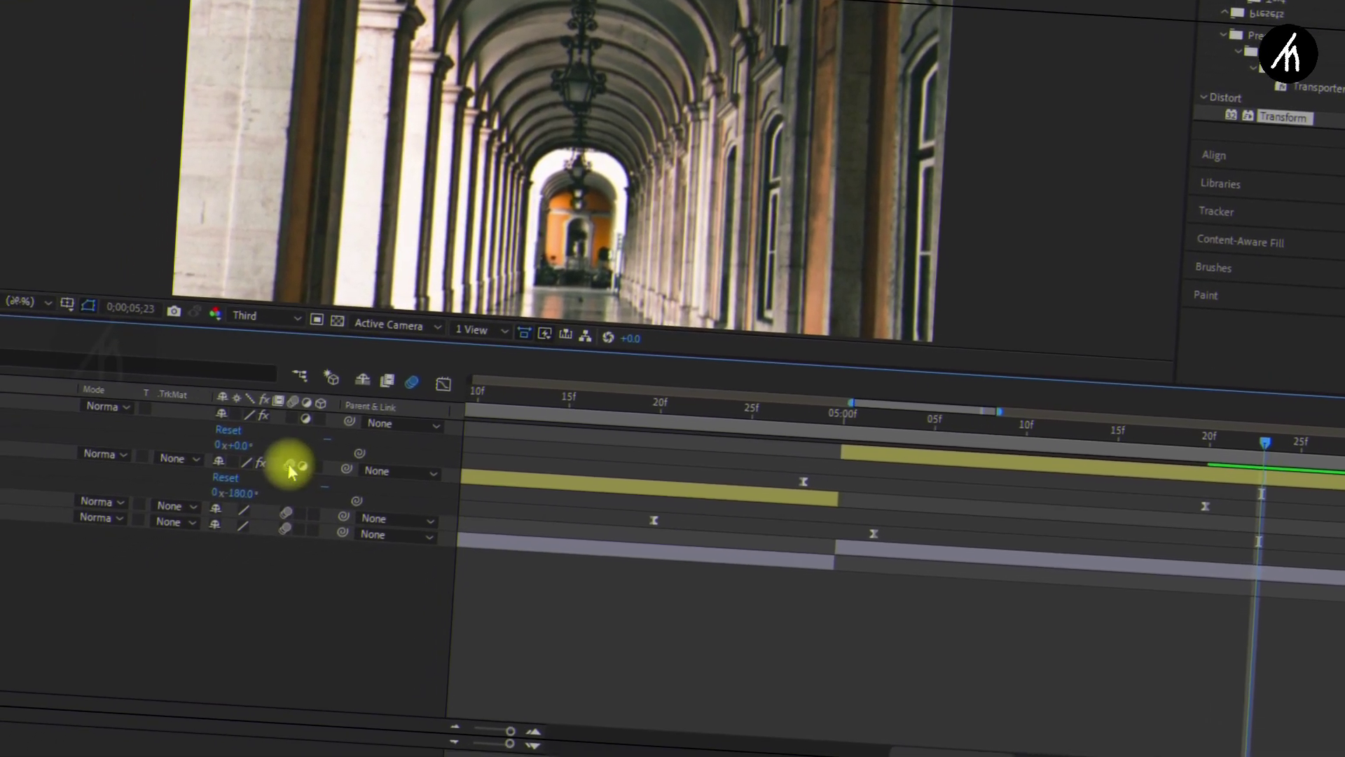
{"action": "left_click_drag", "start_coordinate": [278, 499], "coordinate": [279, 452]}
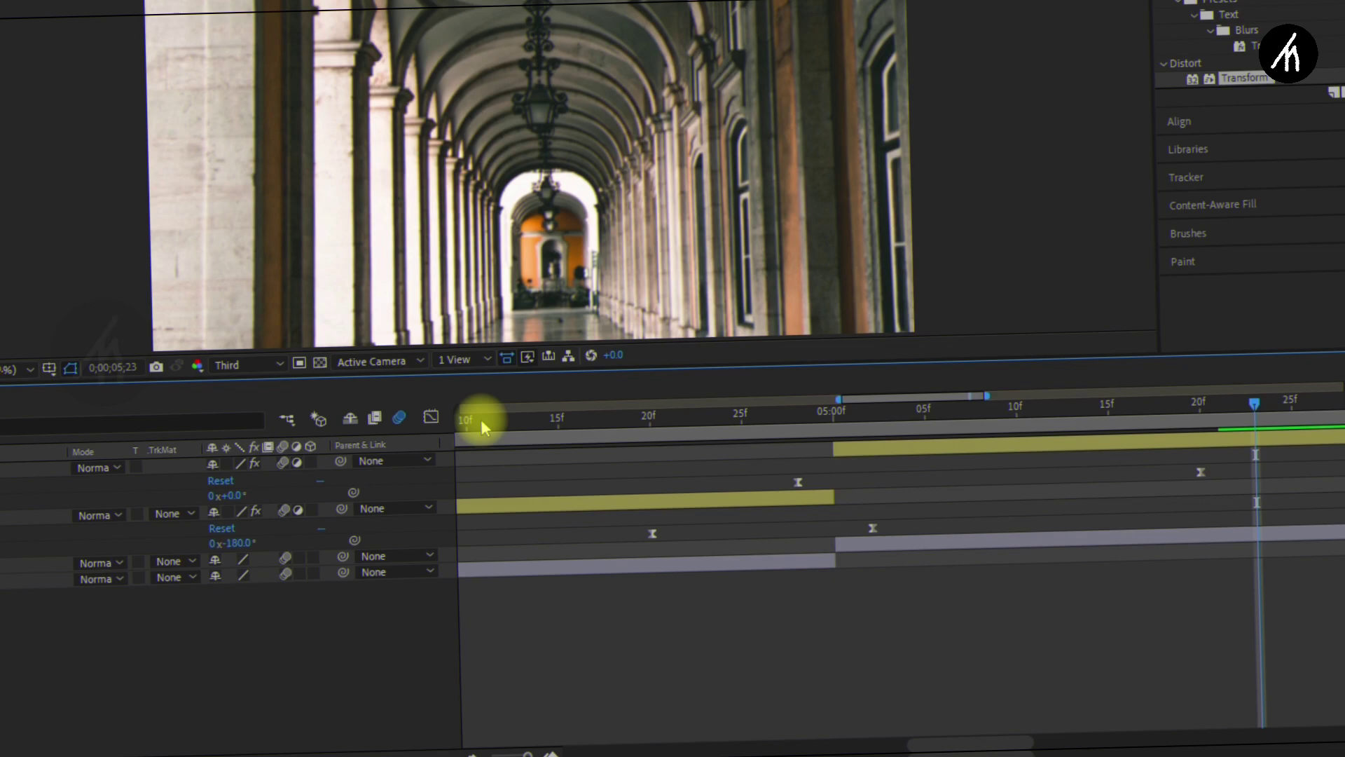
{"action": "left_click", "coordinate": [481, 419]}
{"action": "key", "text": "space"}
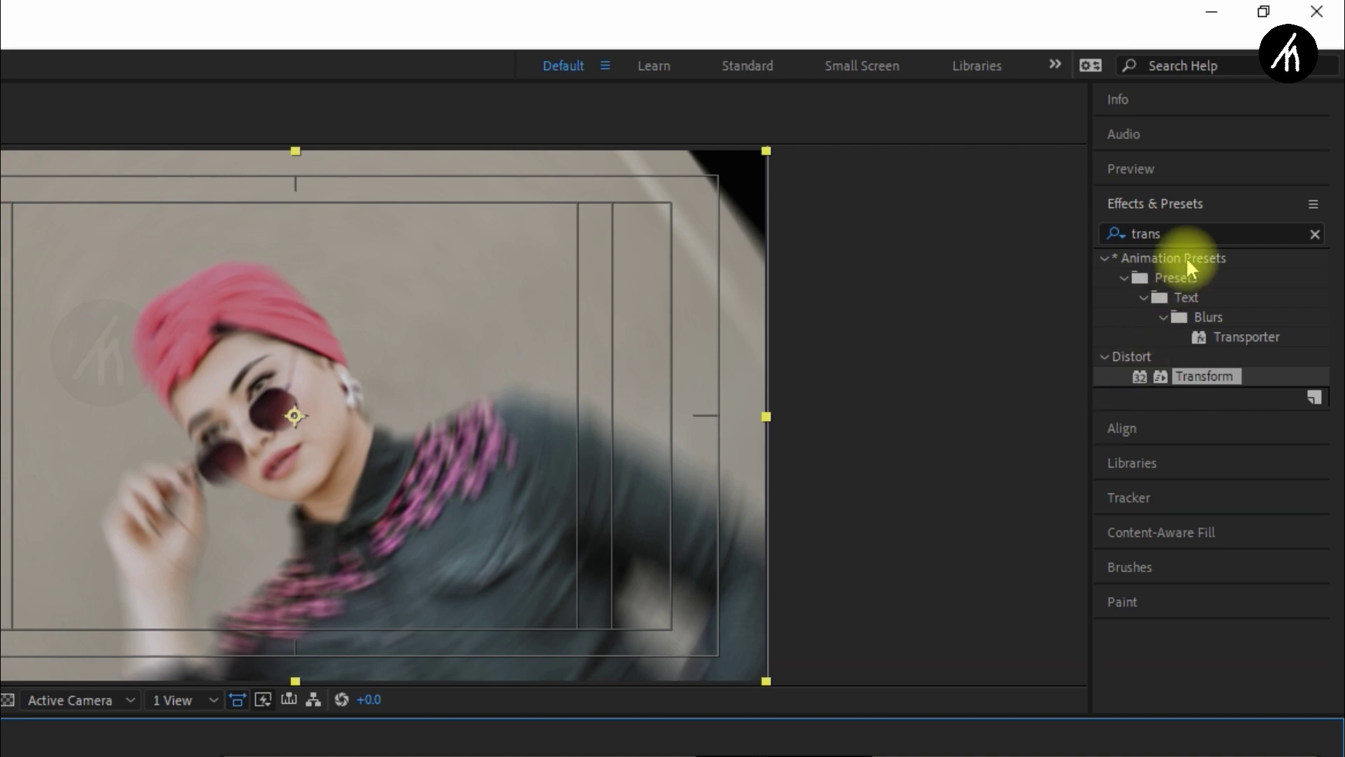
Step: Apply Motion Tile to both the Image 1 and Image 2 layers
{"action": "left_click", "coordinate": [1264, 155]}
{"action": "key", "text": "BackSpace"}
{"action": "key", "text": "BackSpace"}
{"action": "key", "text": "BackSpace"}
{"action": "key", "text": "BackSpace"}
{"action": "key", "text": "BackSpace"}
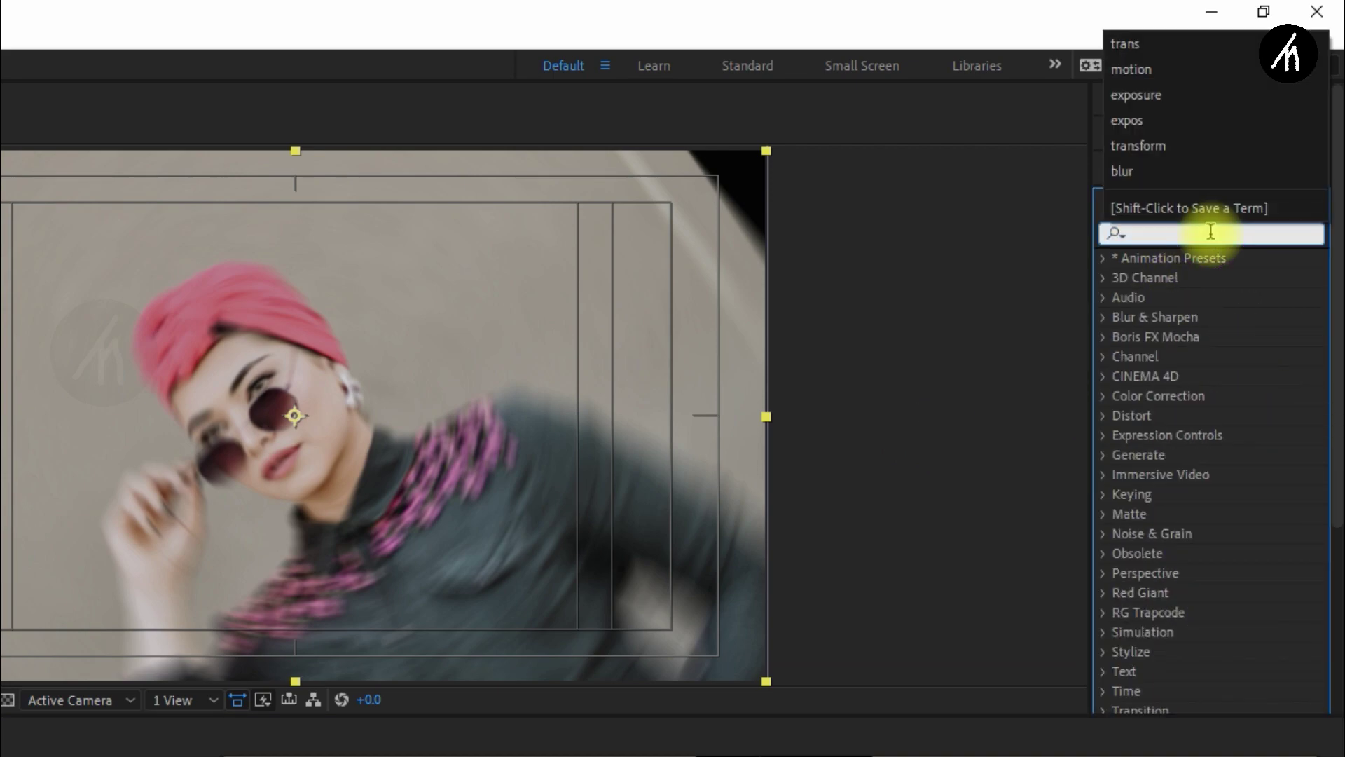
{"action": "type", "text": "motion"}
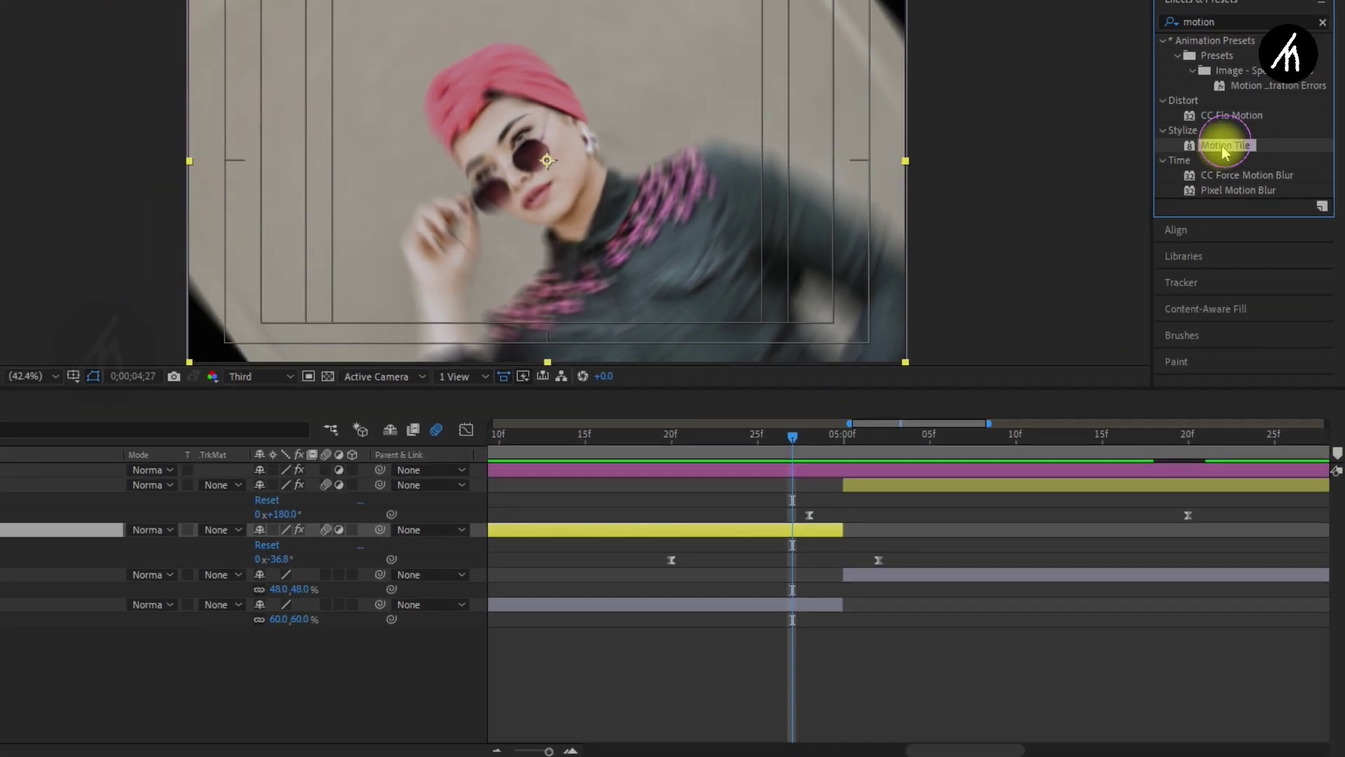
{"action": "left_click_drag", "start_coordinate": [1188, 396], "coordinate": [937, 570]}
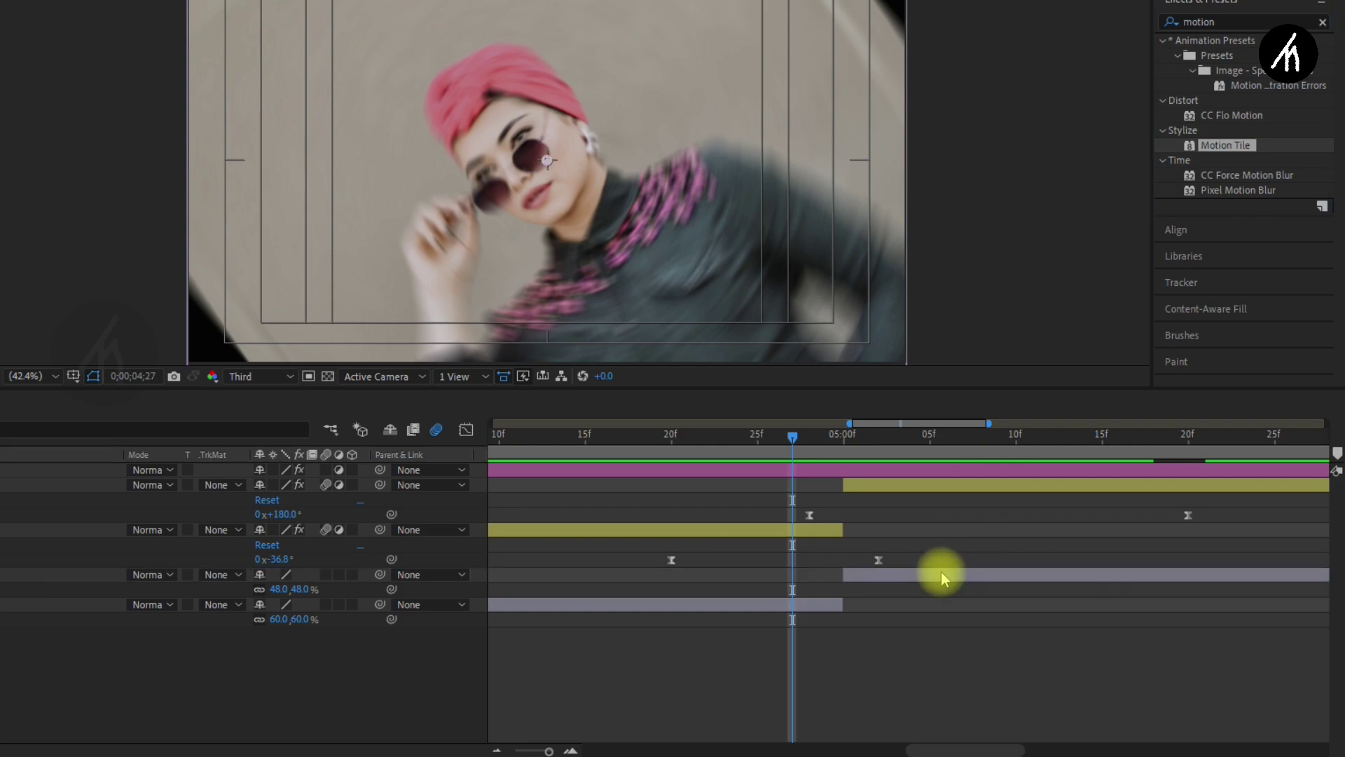
{"action": "left_click_drag", "start_coordinate": [1231, 155], "coordinate": [739, 624]}
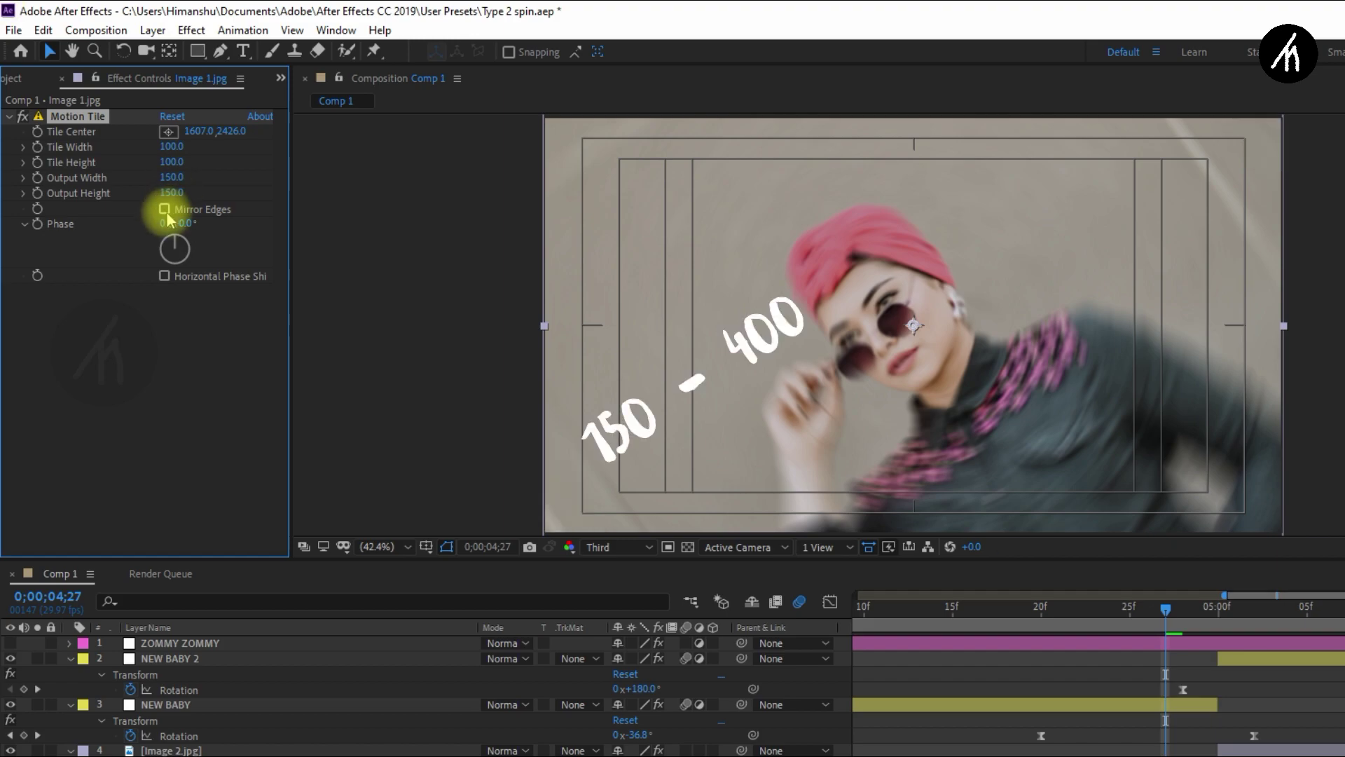
Step: Give both photos' Motion Tile 150 output width and height with Mirror Edges on
{"action": "left_click", "coordinate": [1238, 698]}
{"action": "left_click", "coordinate": [1262, 750]}
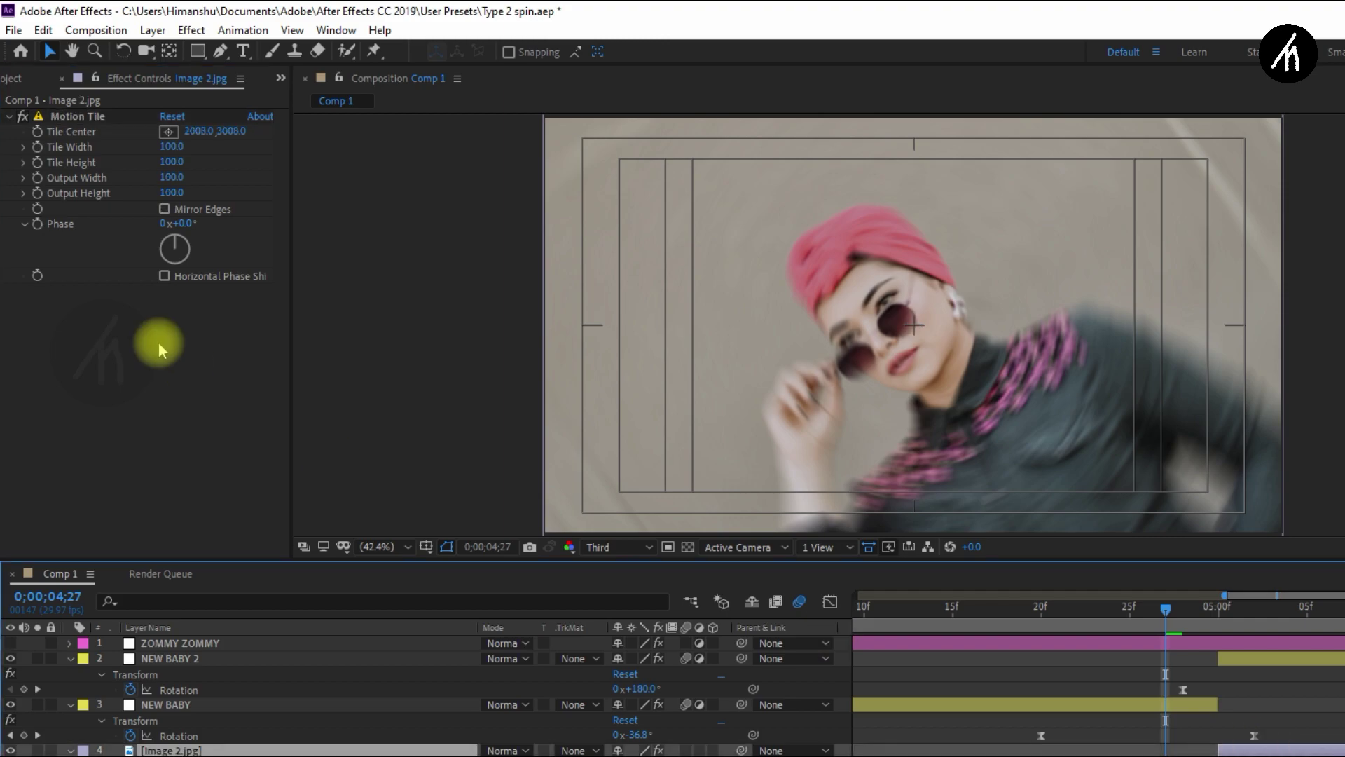
{"action": "left_click", "coordinate": [172, 176]}
{"action": "type", "text": "150"}
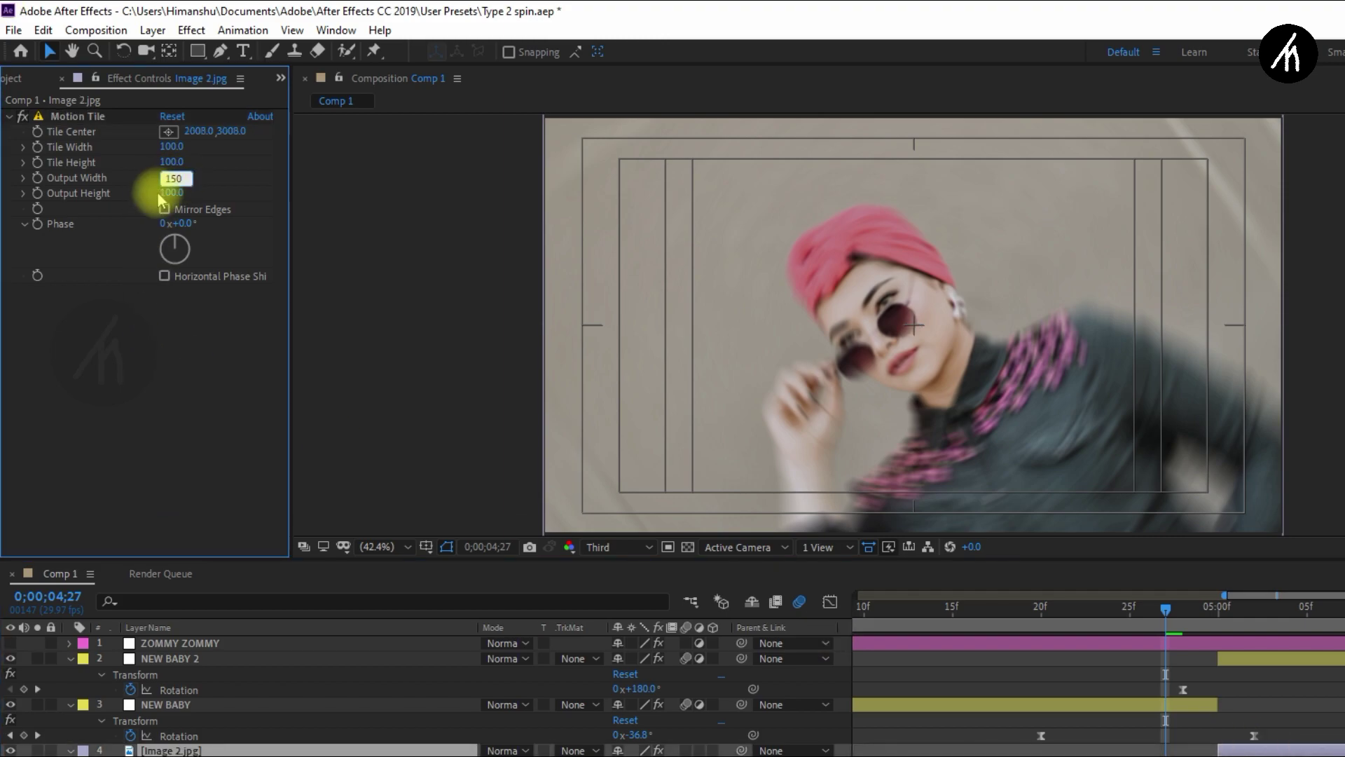
{"action": "left_click", "coordinate": [170, 193]}
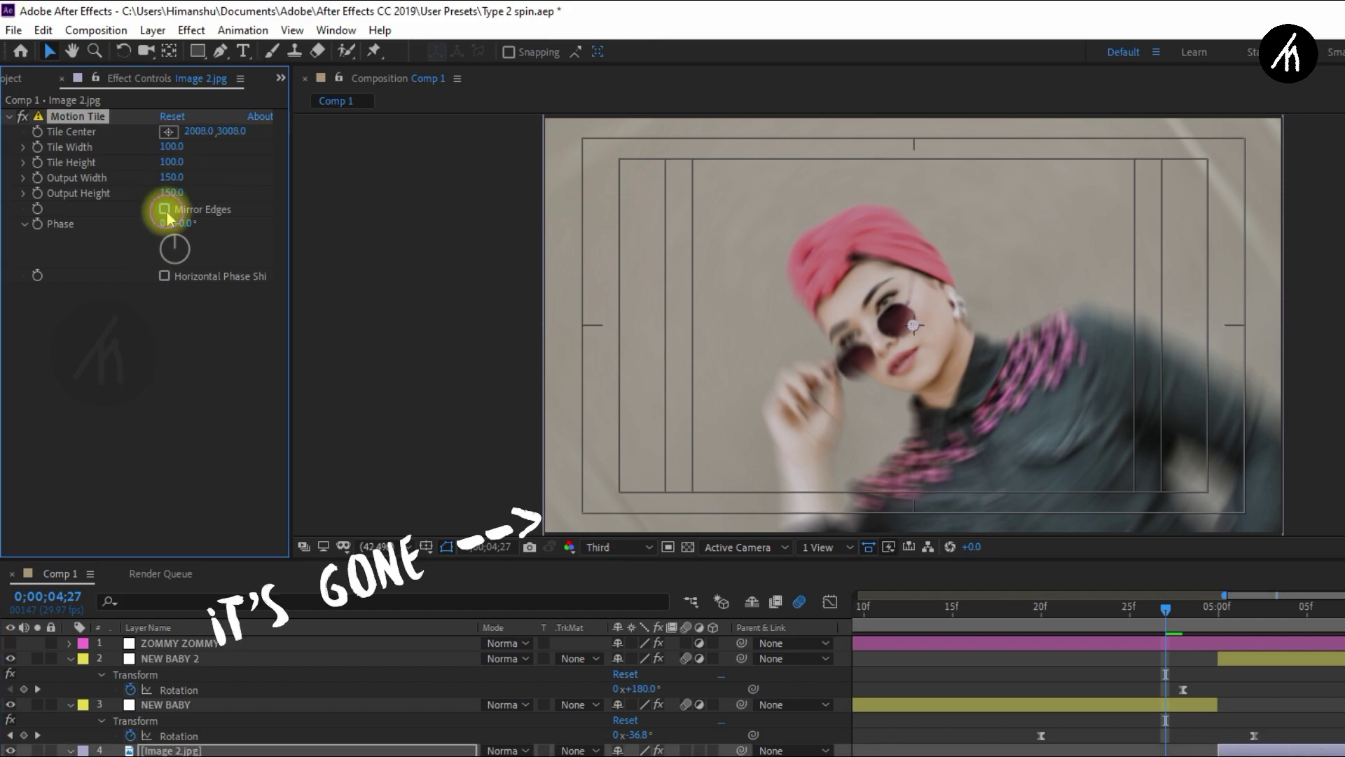
{"action": "left_click", "coordinate": [164, 209]}
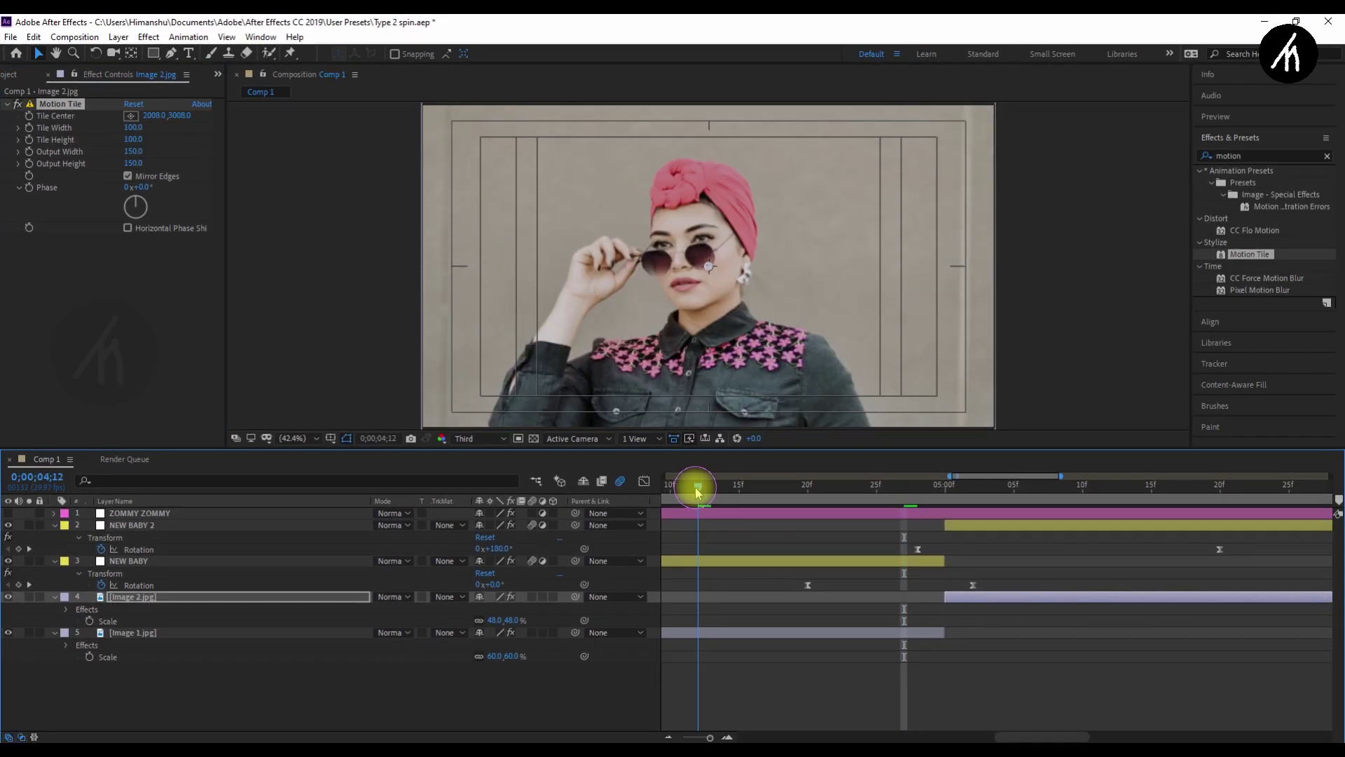
Step: Play and scrub through the spin transition to confirm no black corners appear
{"action": "left_click", "coordinate": [697, 489]}
{"action": "key", "text": "space"}
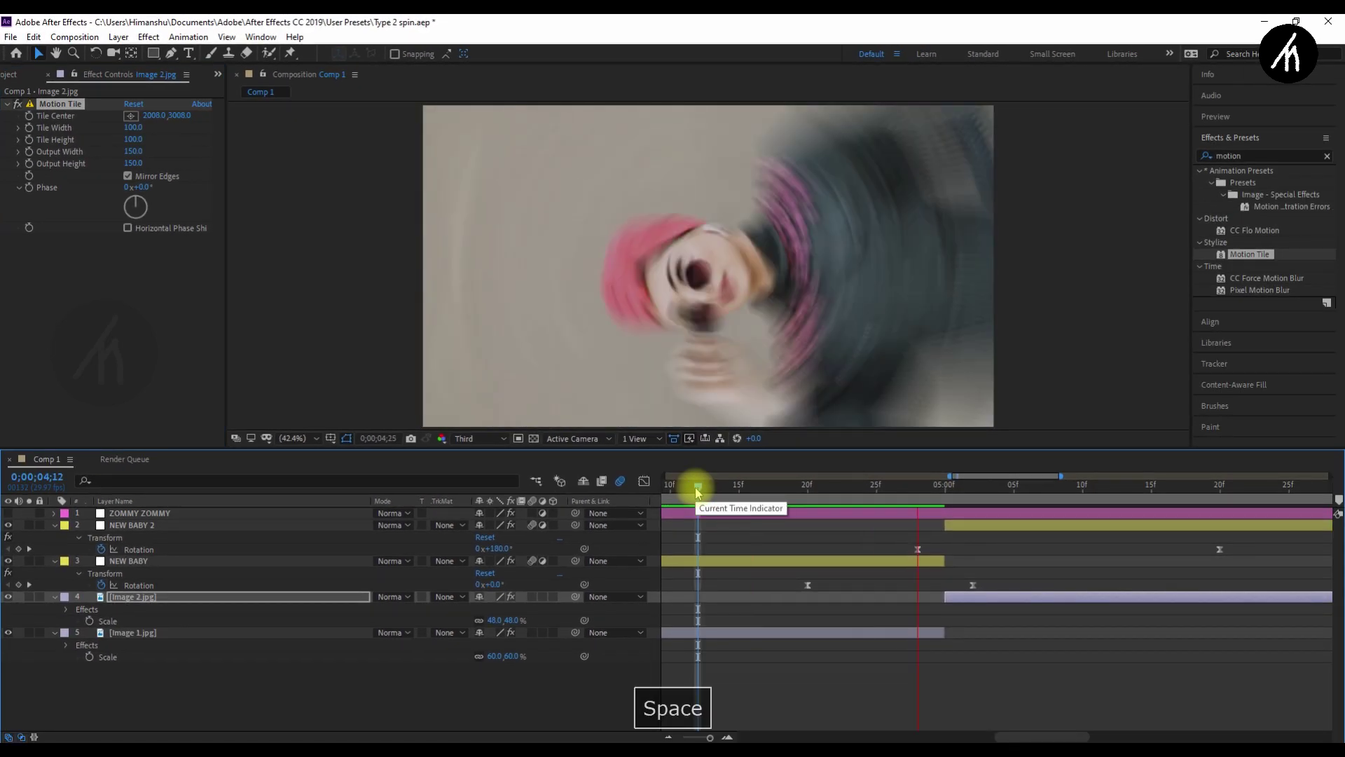
{"action": "left_click_drag", "start_coordinate": [697, 492], "coordinate": [862, 490]}
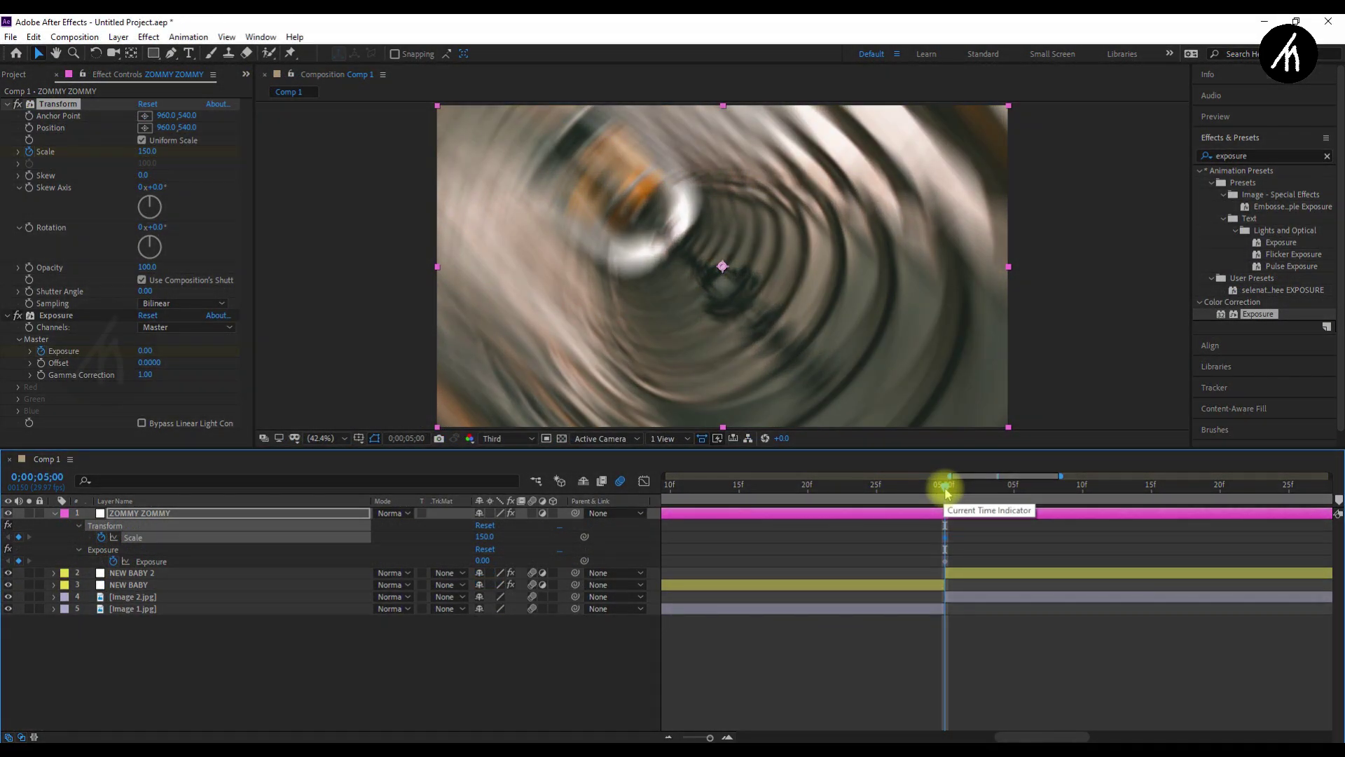